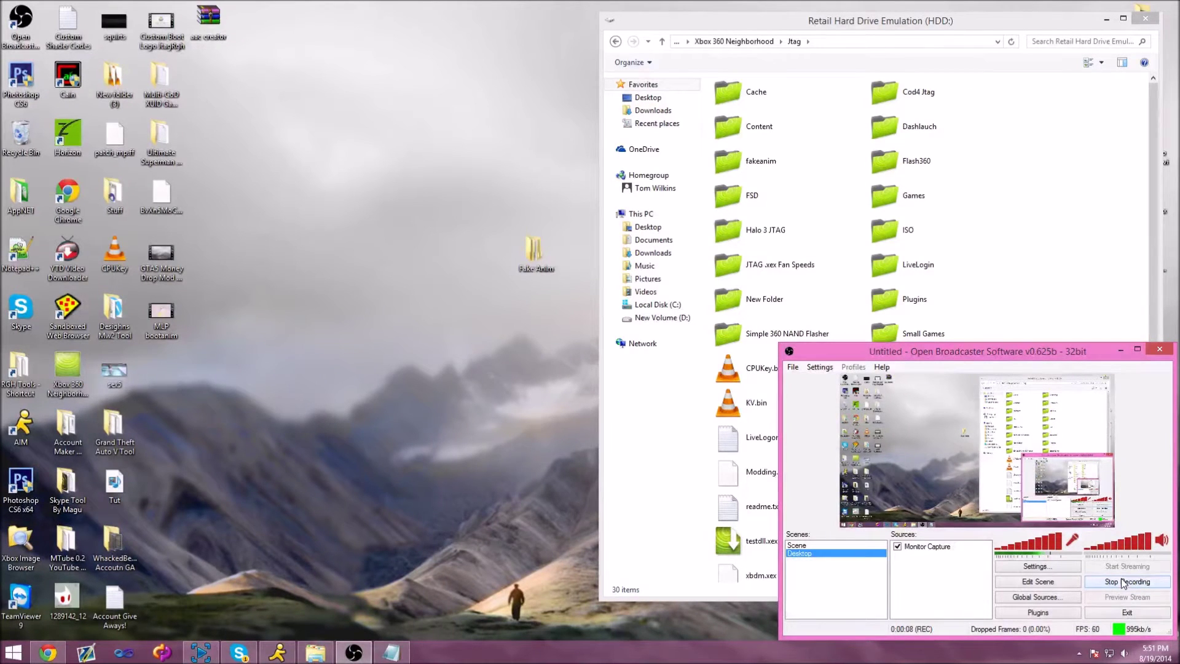
Step: Stretch the Jtag folder window to full screen height and preview the MLP bootanim video
click(1120, 351)
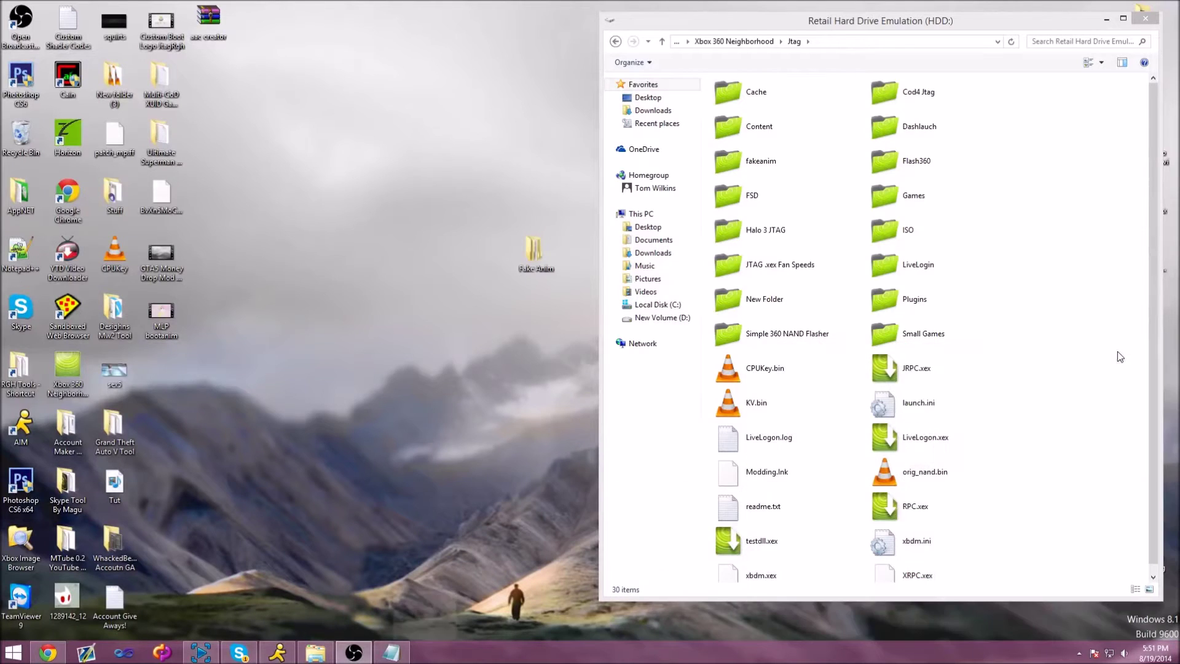
click(1062, 292)
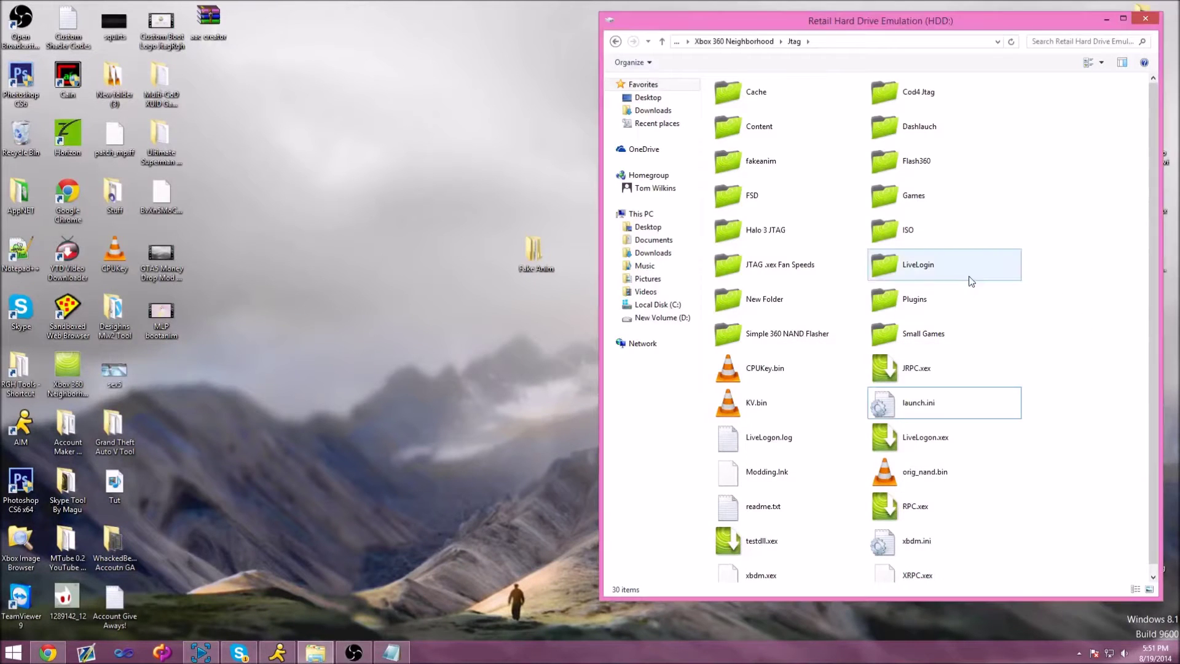
double_click(938, 10)
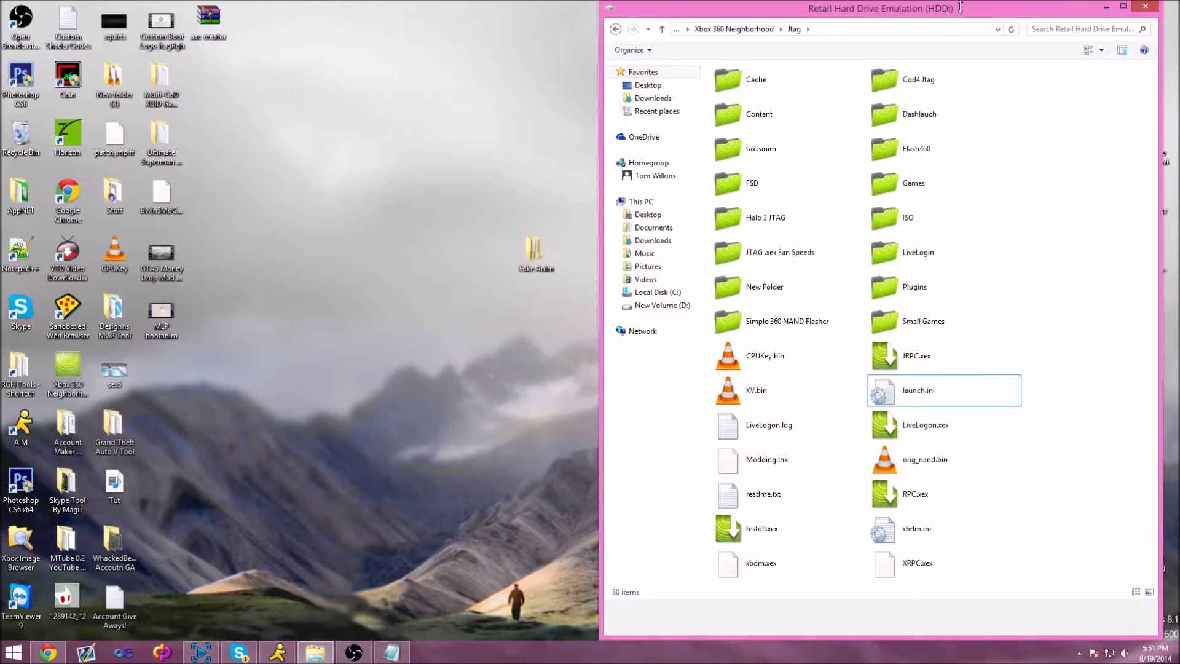
double_click(159, 323)
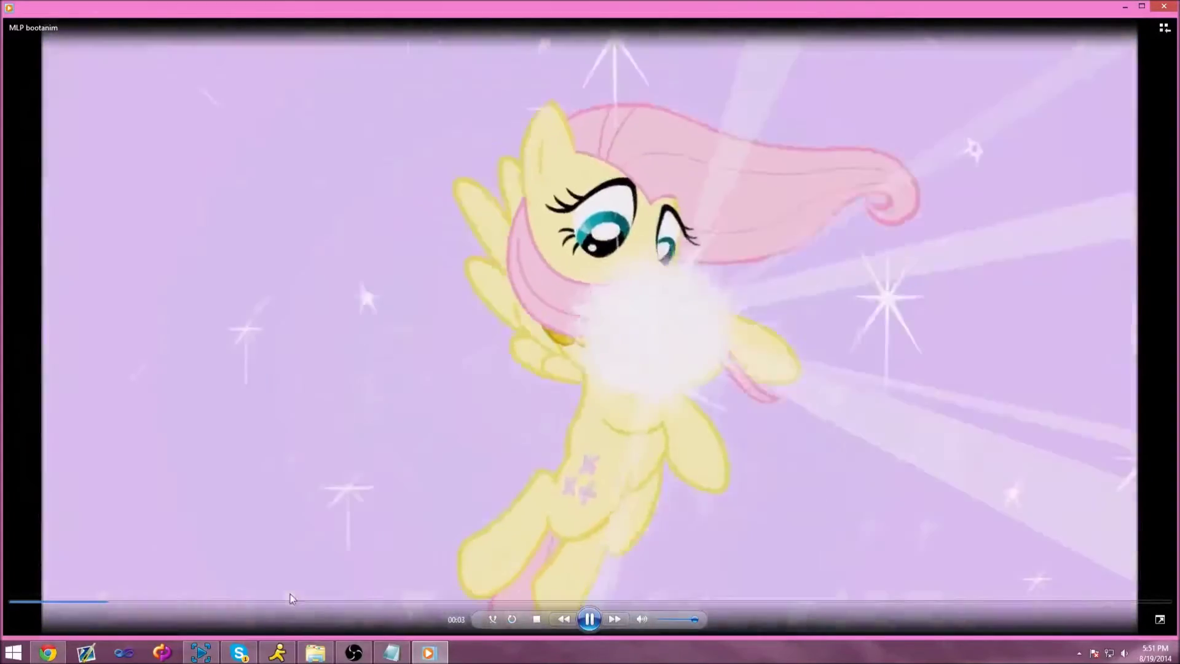
drag(288, 599, 661, 604)
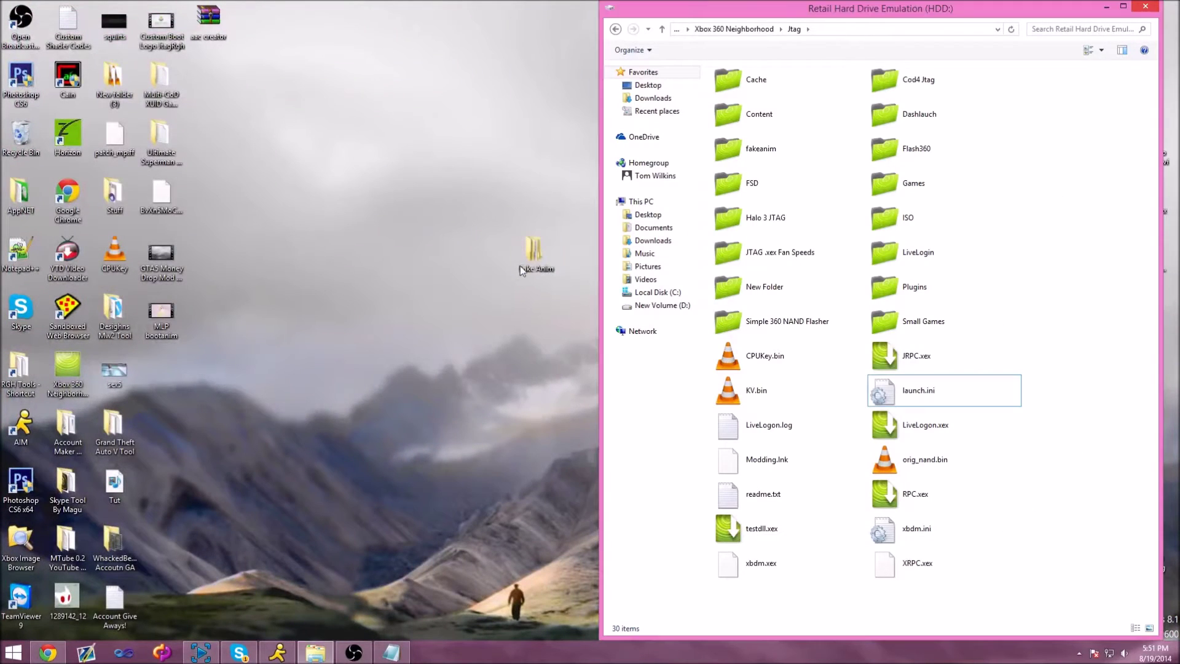
Step: Open the desktop Fake Anim folder and move its window to the left
drag(366, 291, 355, 319)
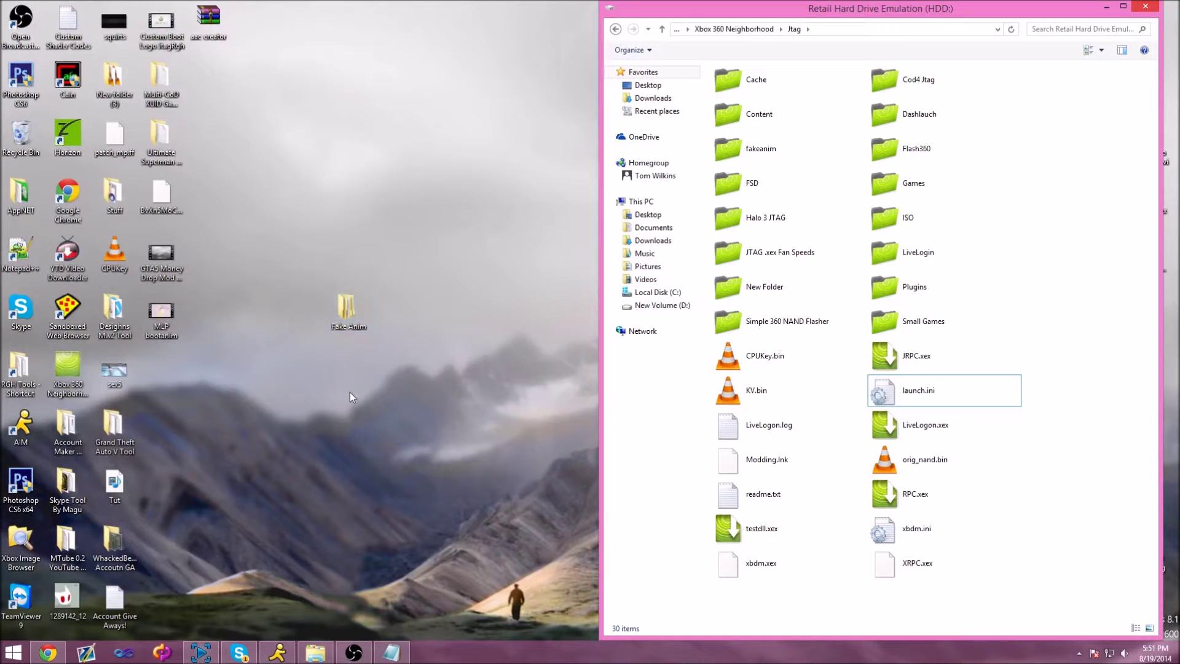
click(380, 363)
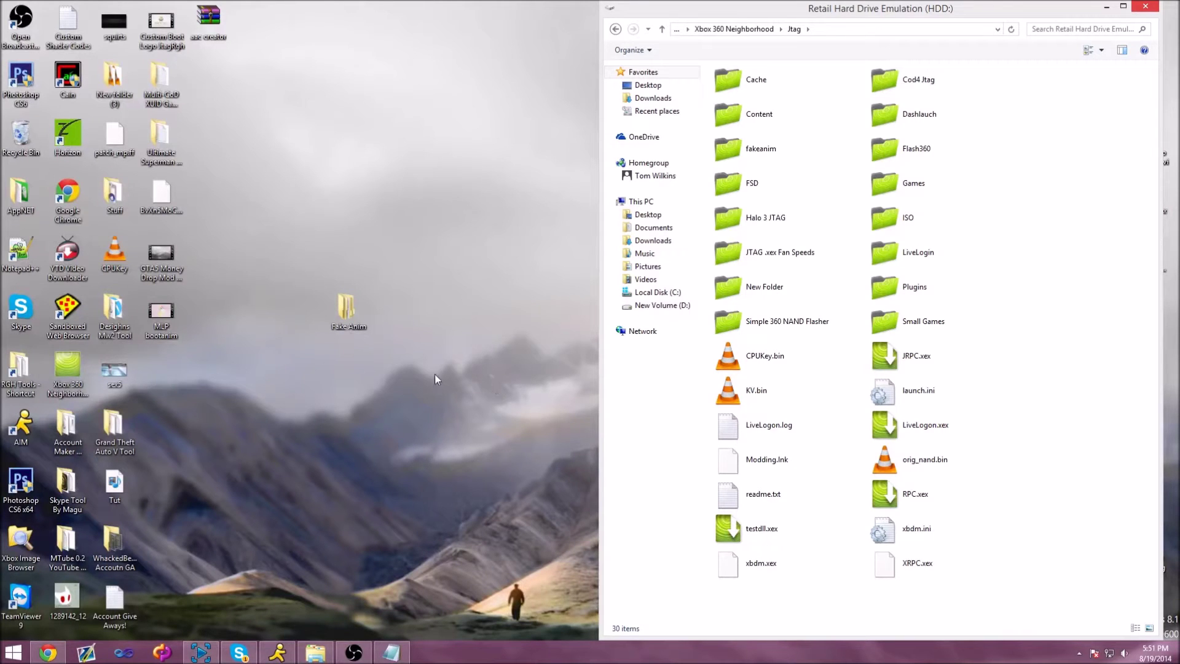
double_click(348, 312)
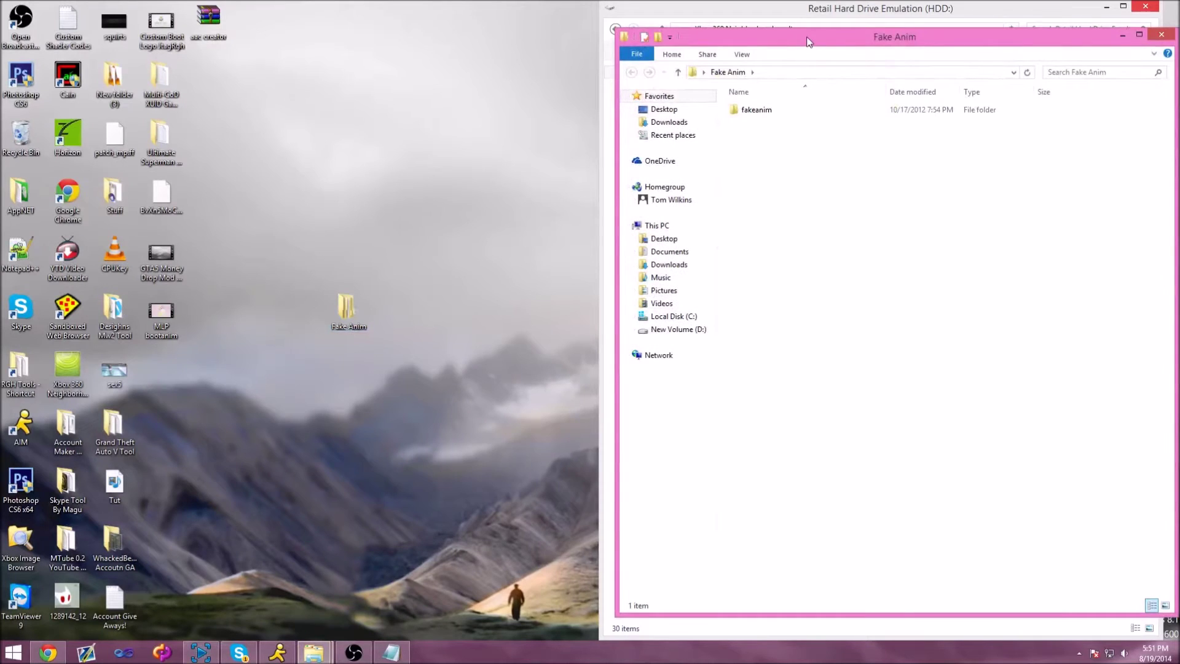
drag(807, 36, 206, 53)
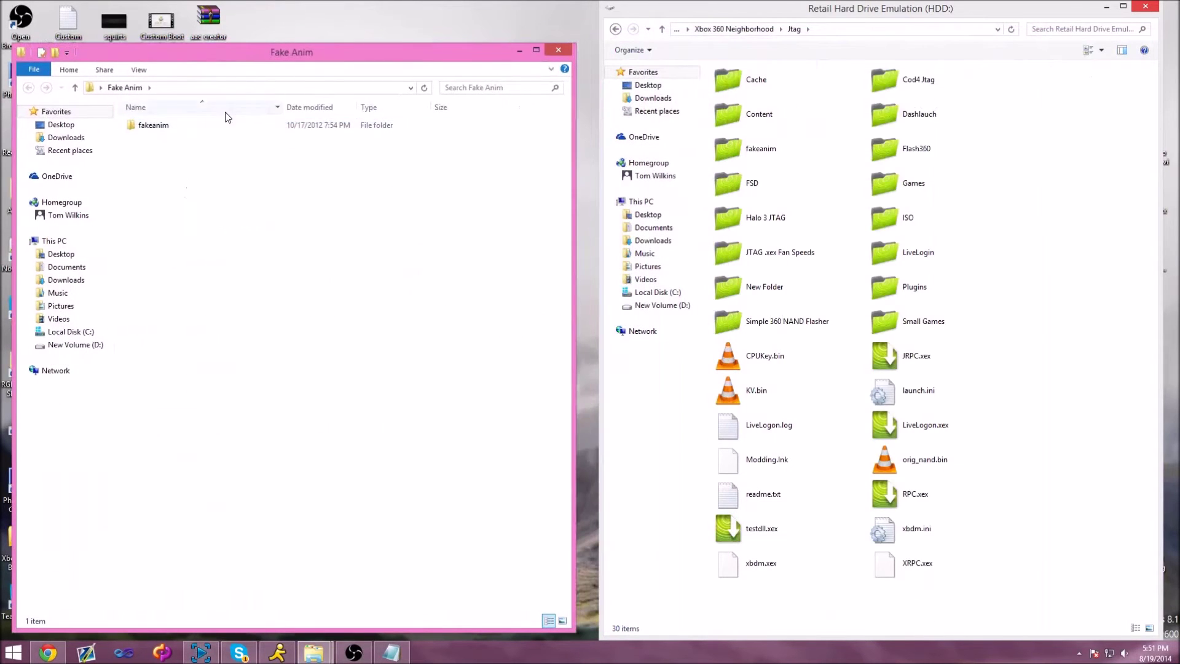
Step: Go into fakeanim > jukebox and select its four boot videos
double_click(195, 130)
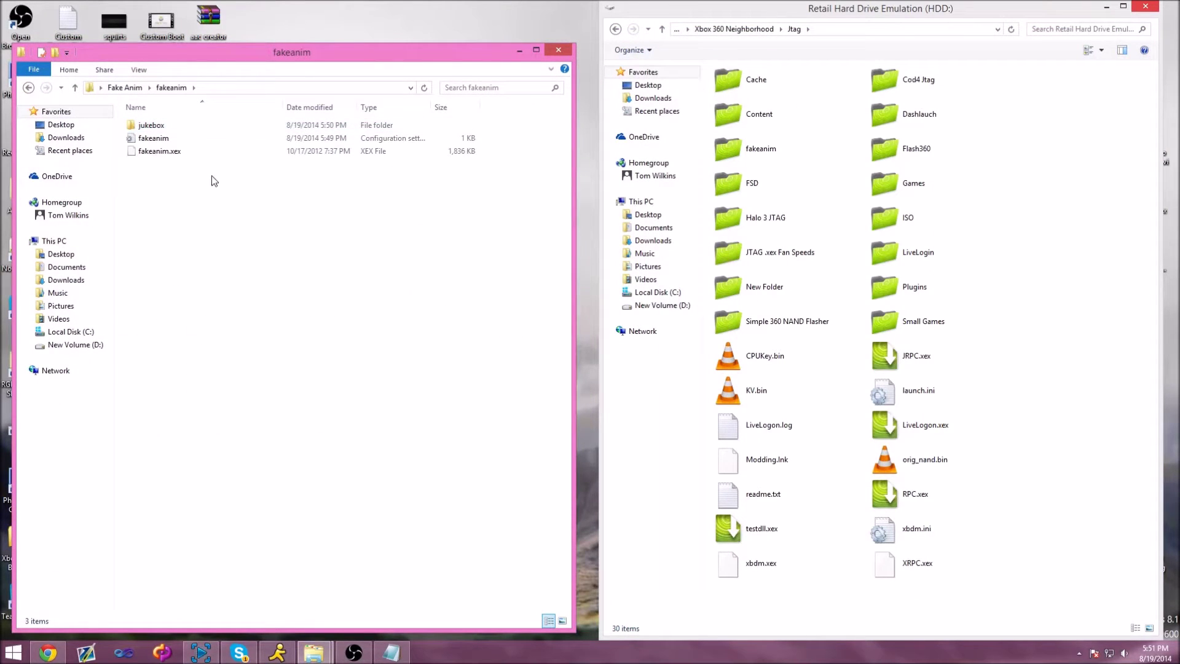
double_click(193, 127)
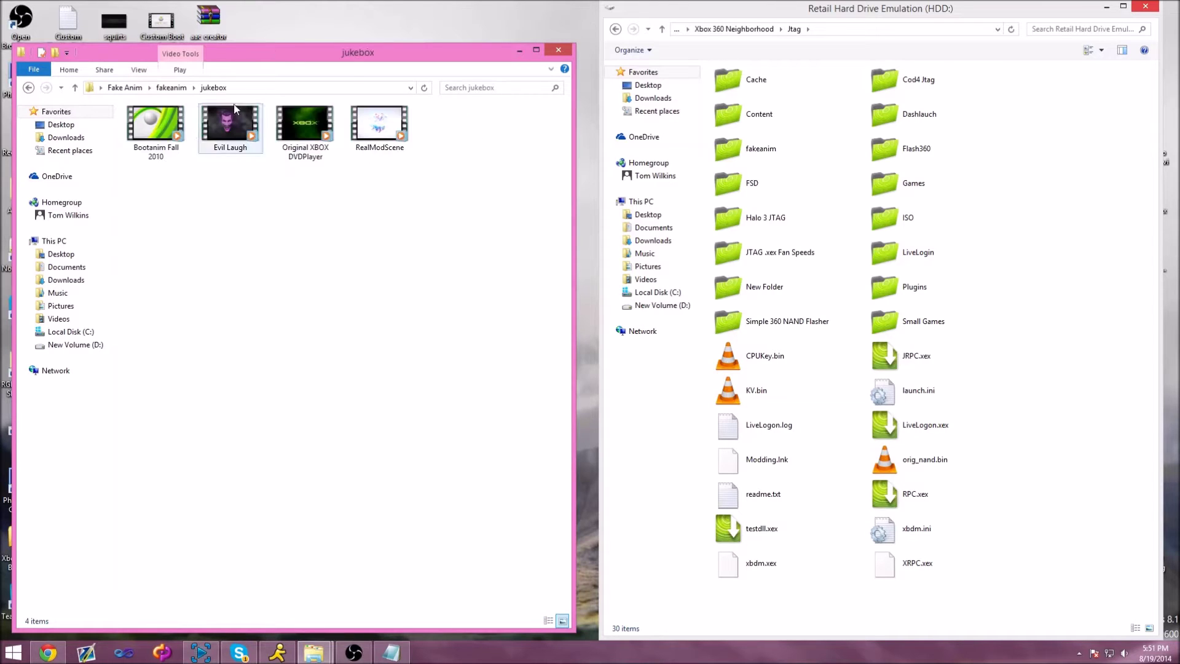
drag(277, 53, 618, 55)
mouse_move(846, 152)
mouse_down()
mouse_move(494, 136)
mouse_move(537, 165)
mouse_up()
drag(816, 172, 497, 148)
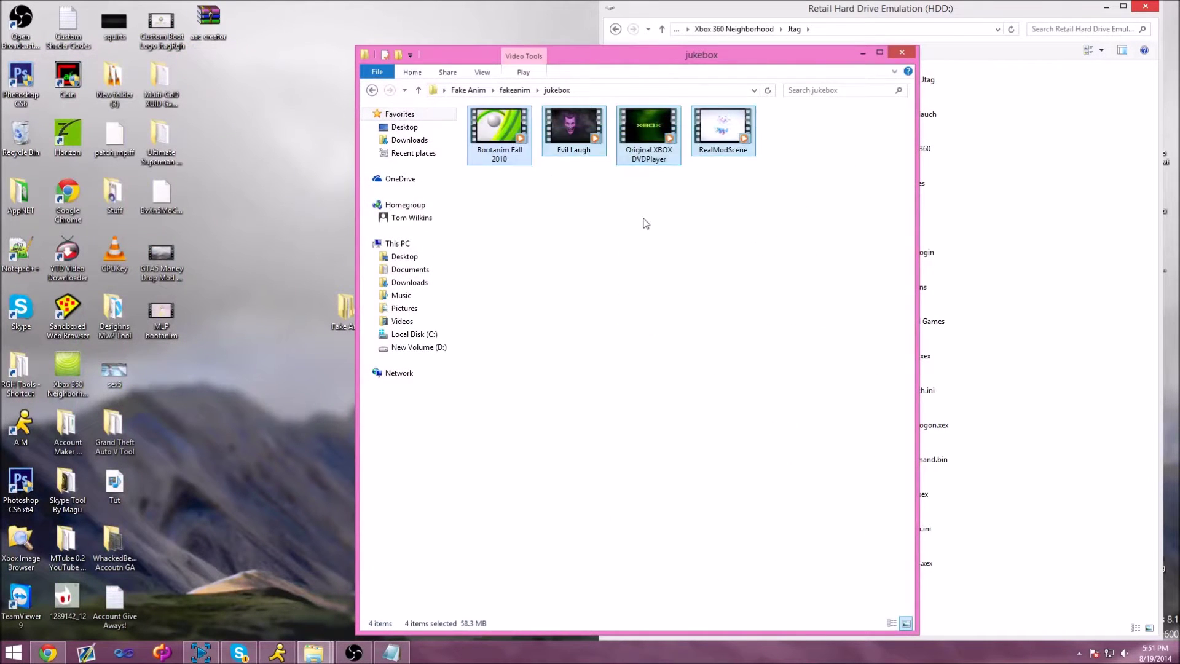
double_click(737, 134)
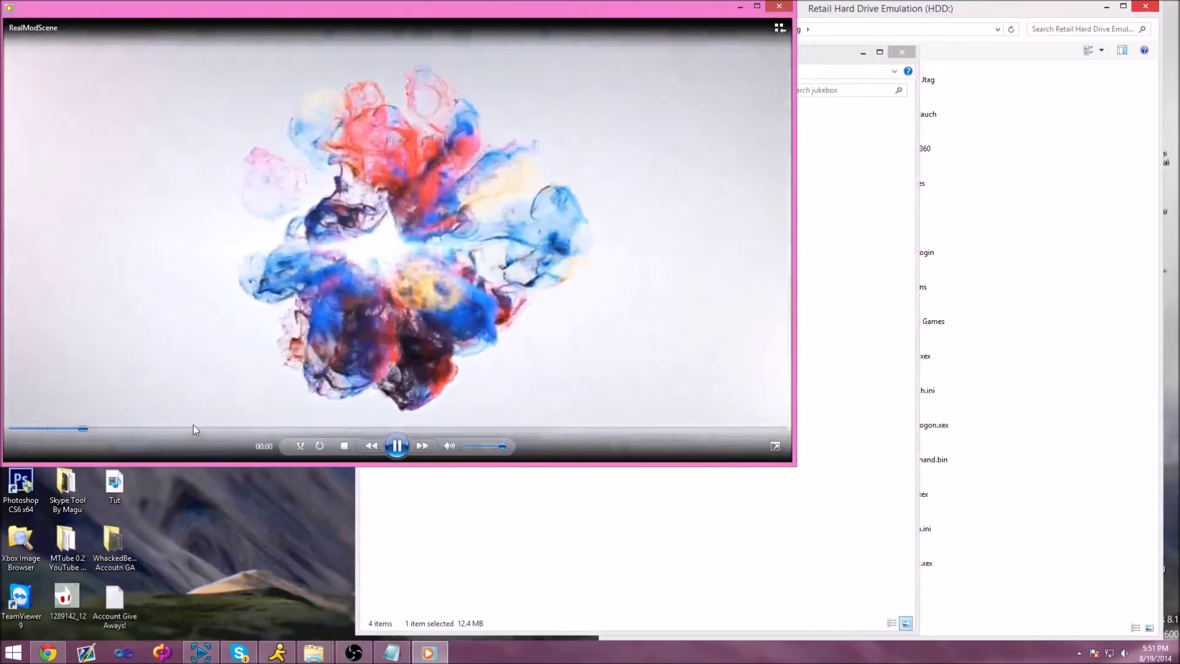
click(779, 7)
double_click(576, 131)
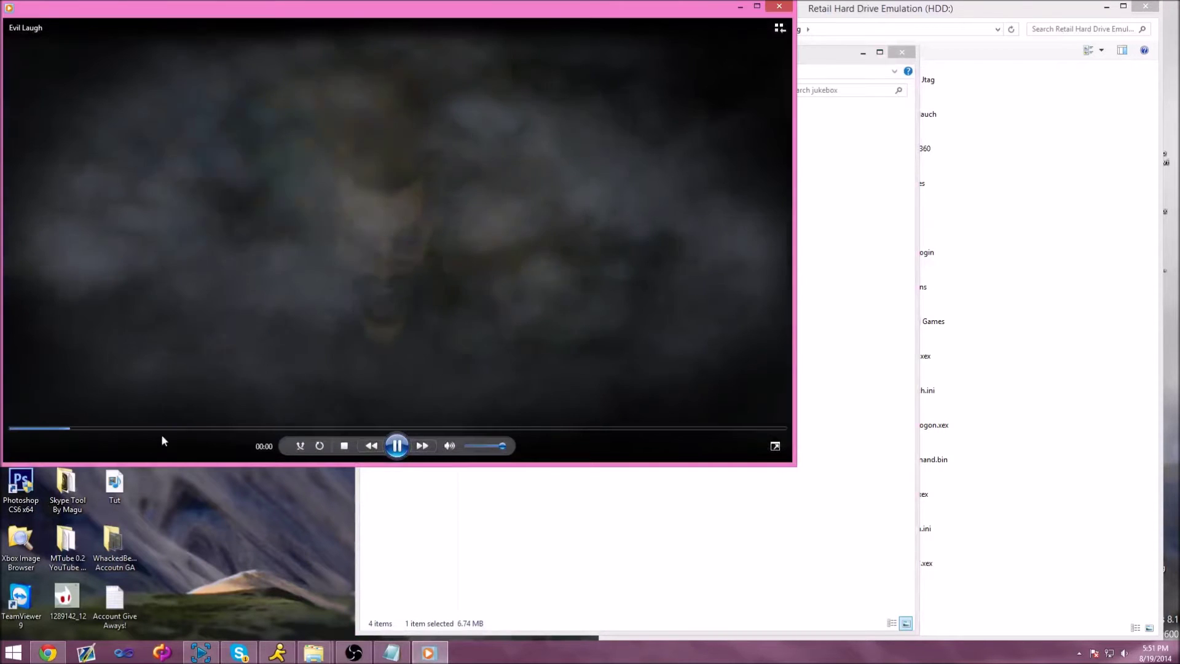
drag(190, 429, 576, 429)
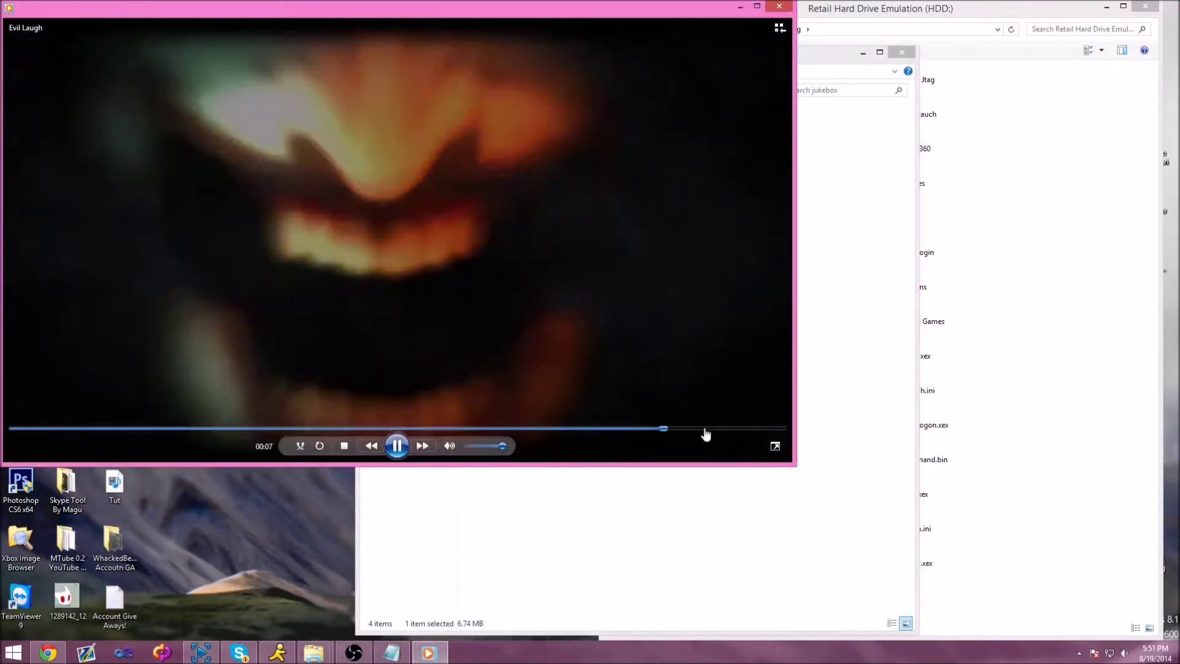
double_click(498, 131)
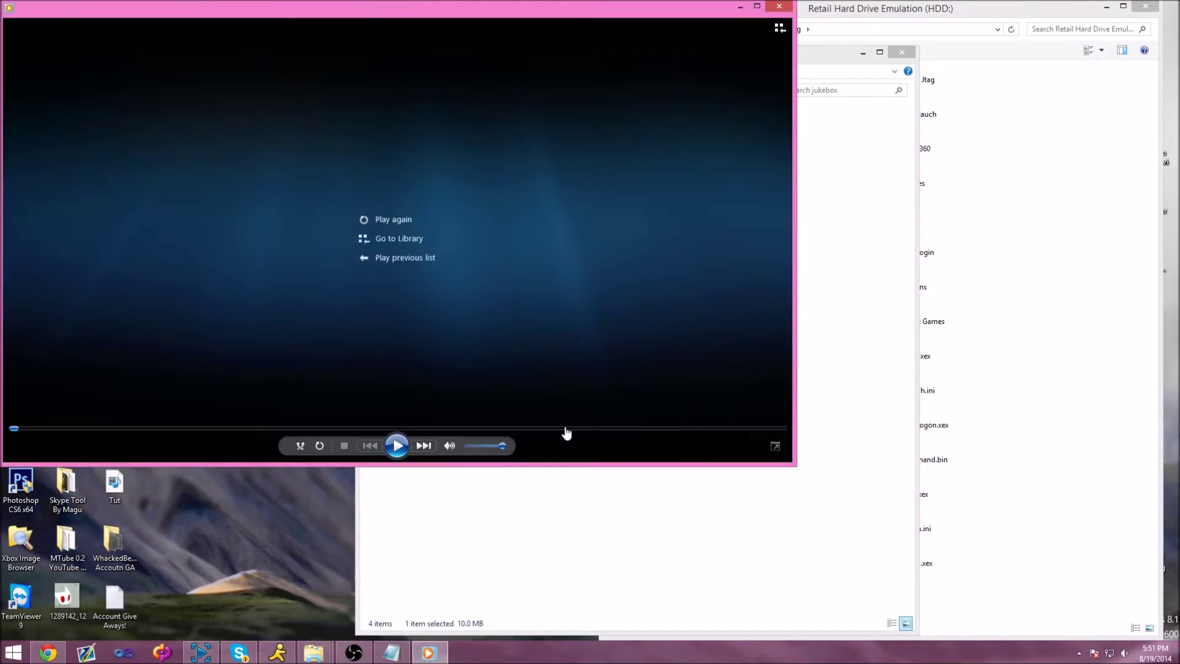
drag(564, 429, 486, 429)
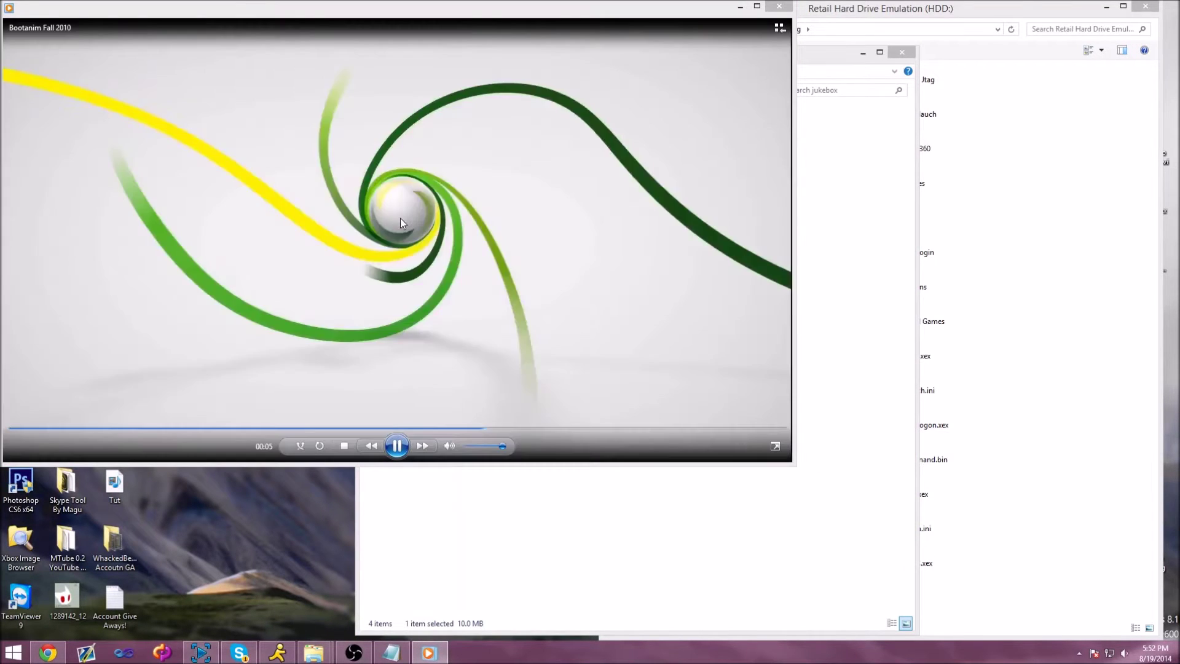
click(771, 9)
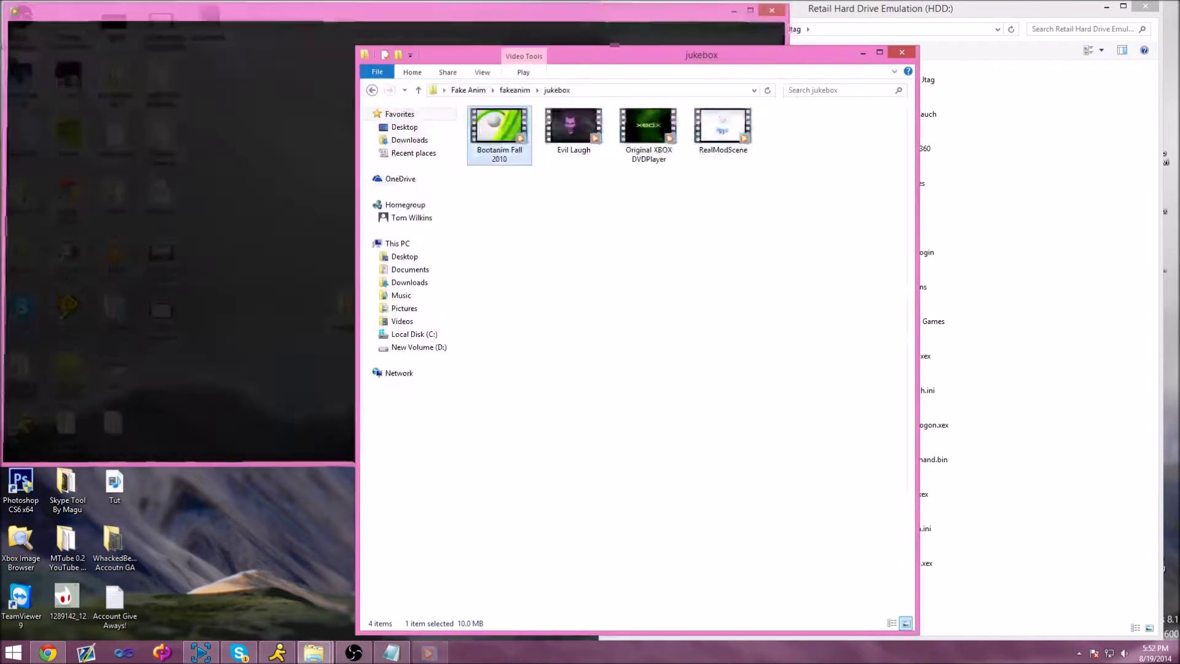
mouse_move(826, 164)
mouse_down()
mouse_move(504, 127)
mouse_move(502, 138)
mouse_up()
click(582, 246)
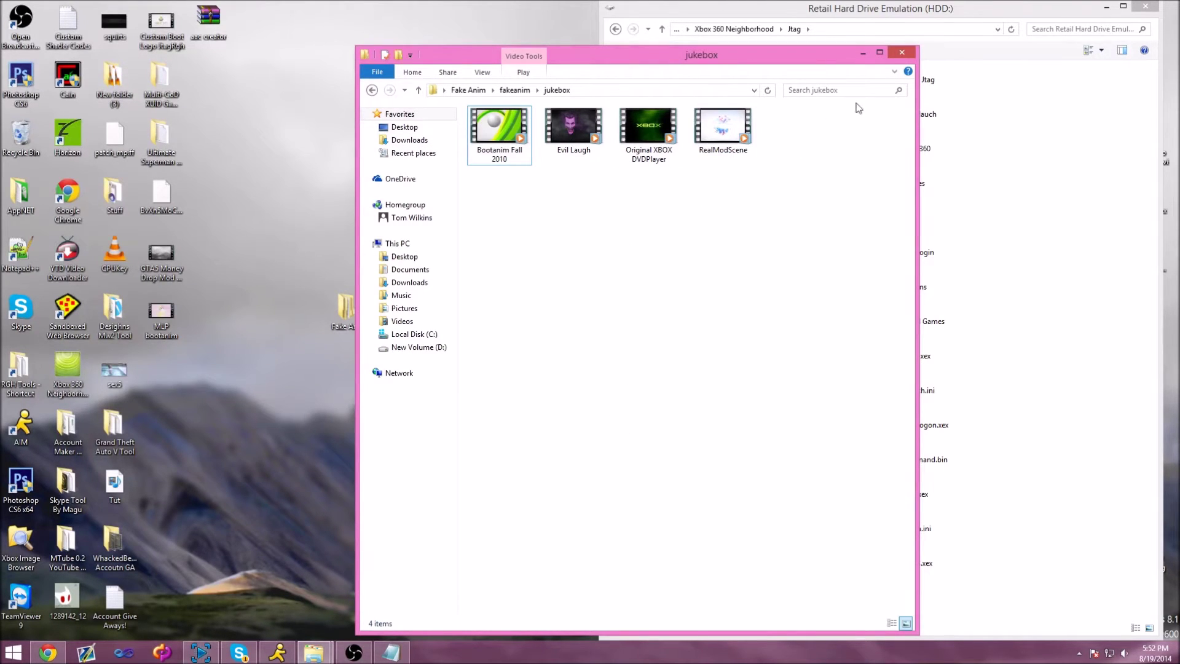
click(902, 52)
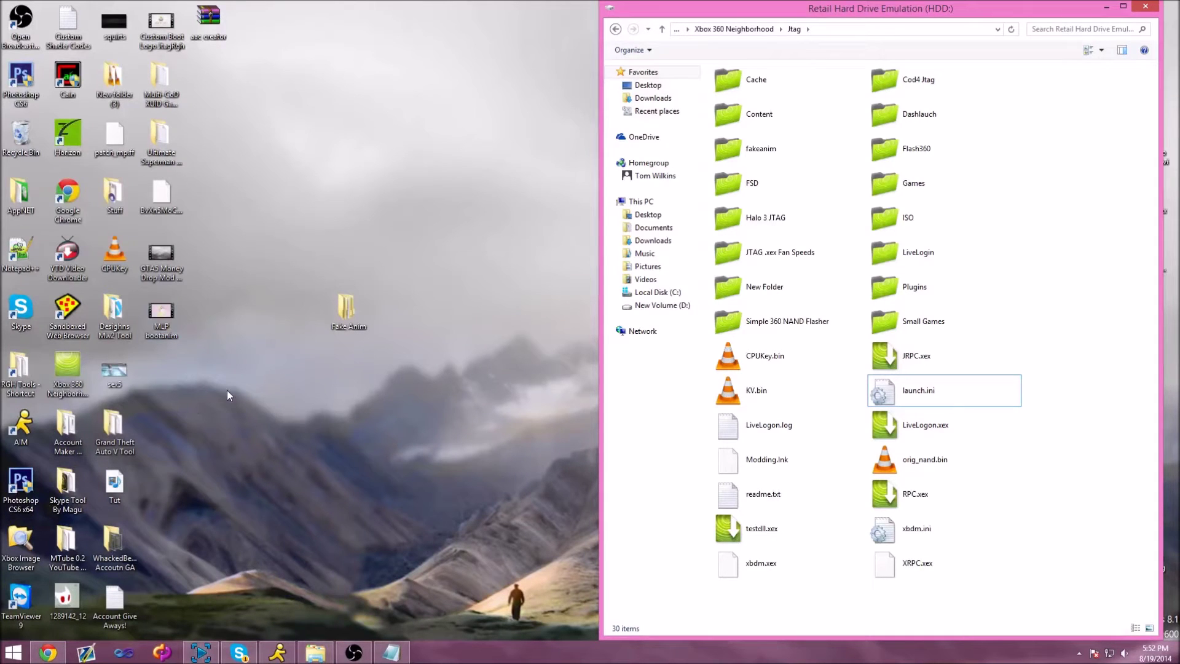
click(369, 356)
double_click(350, 318)
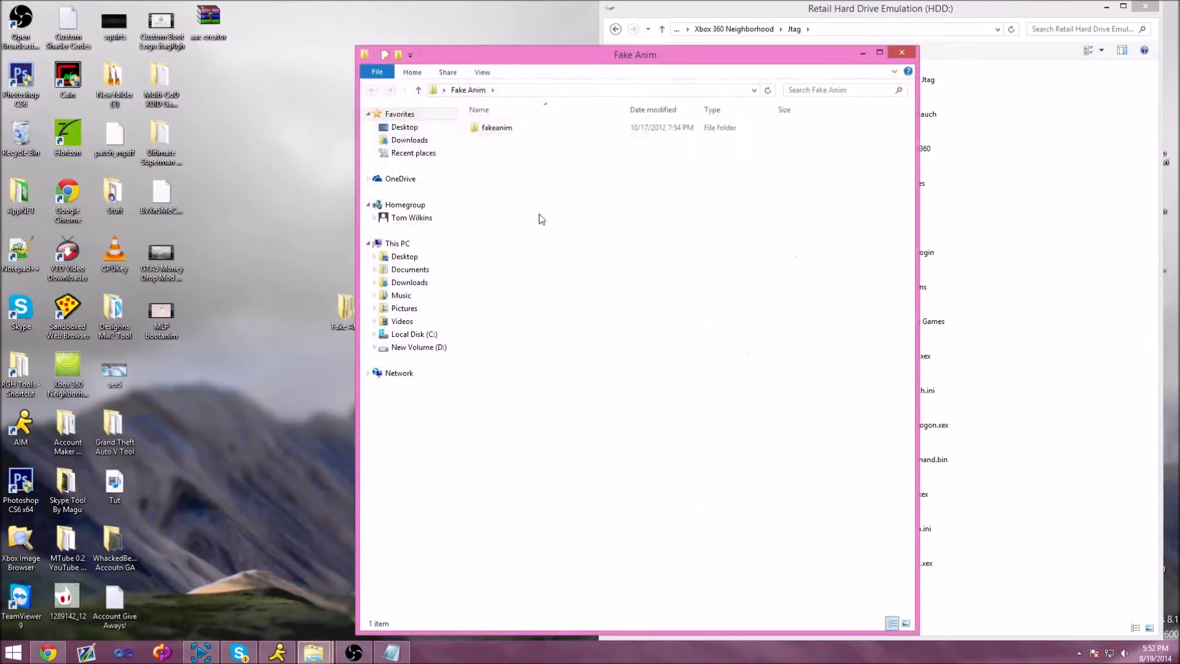
double_click(540, 129)
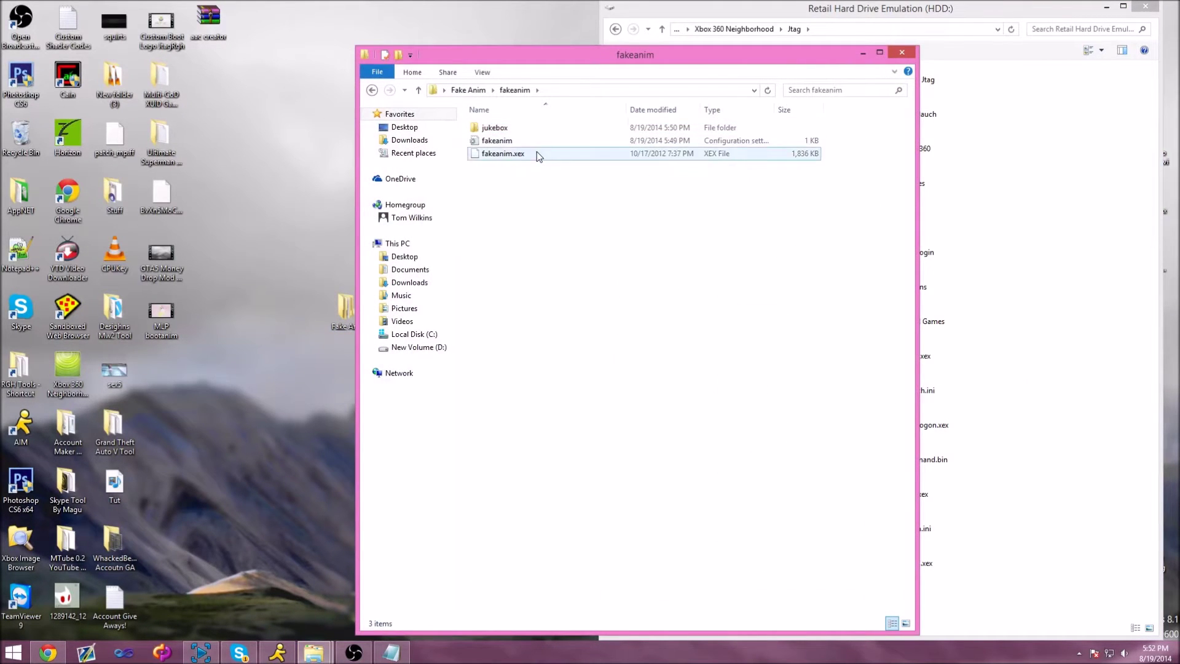
double_click(540, 128)
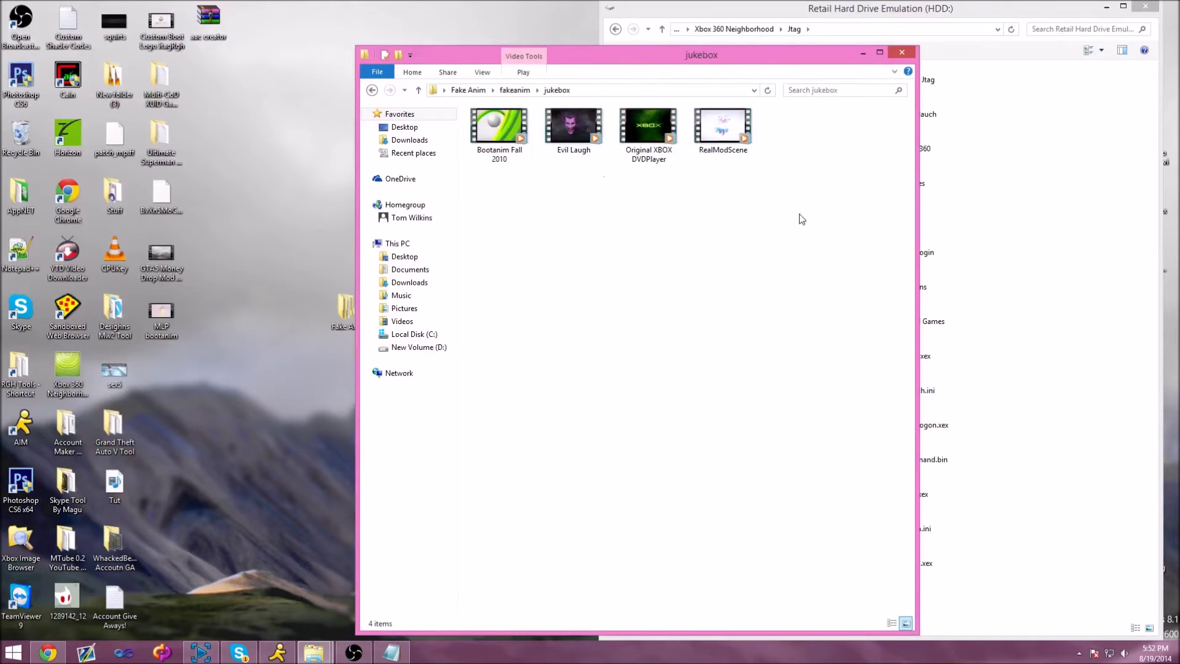
Step: Move the four old jukebox videos out onto the desktop
drag(741, 75, 770, 92)
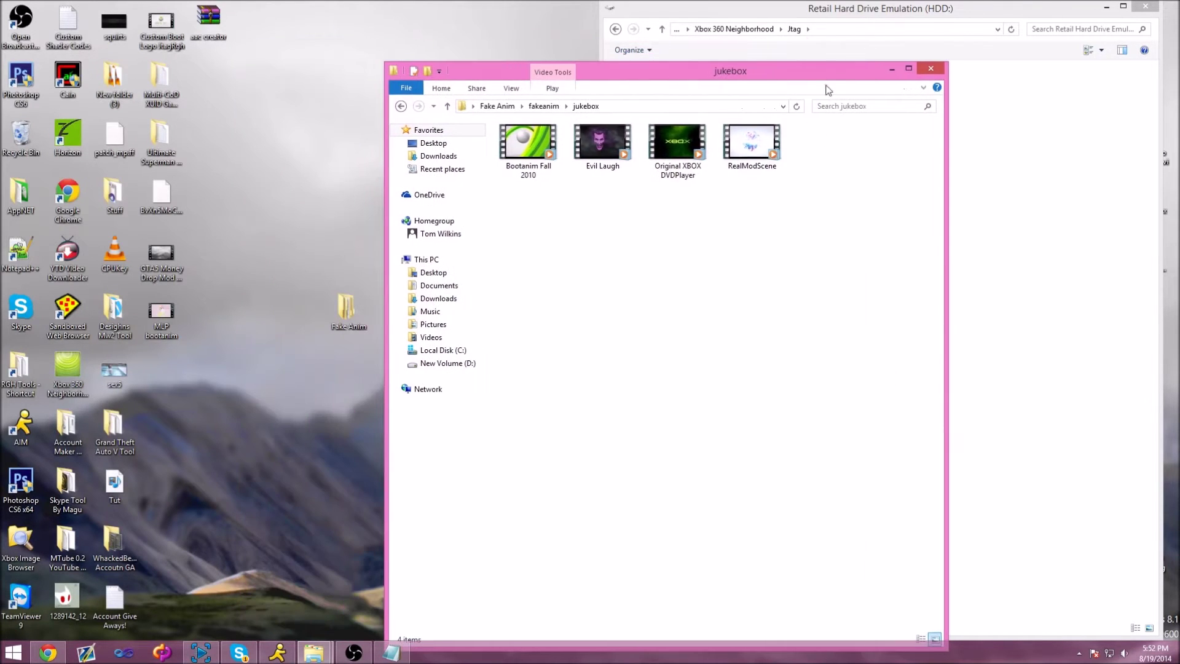
mouse_move(809, 159)
mouse_down()
mouse_move(502, 146)
mouse_move(272, 42)
mouse_up()
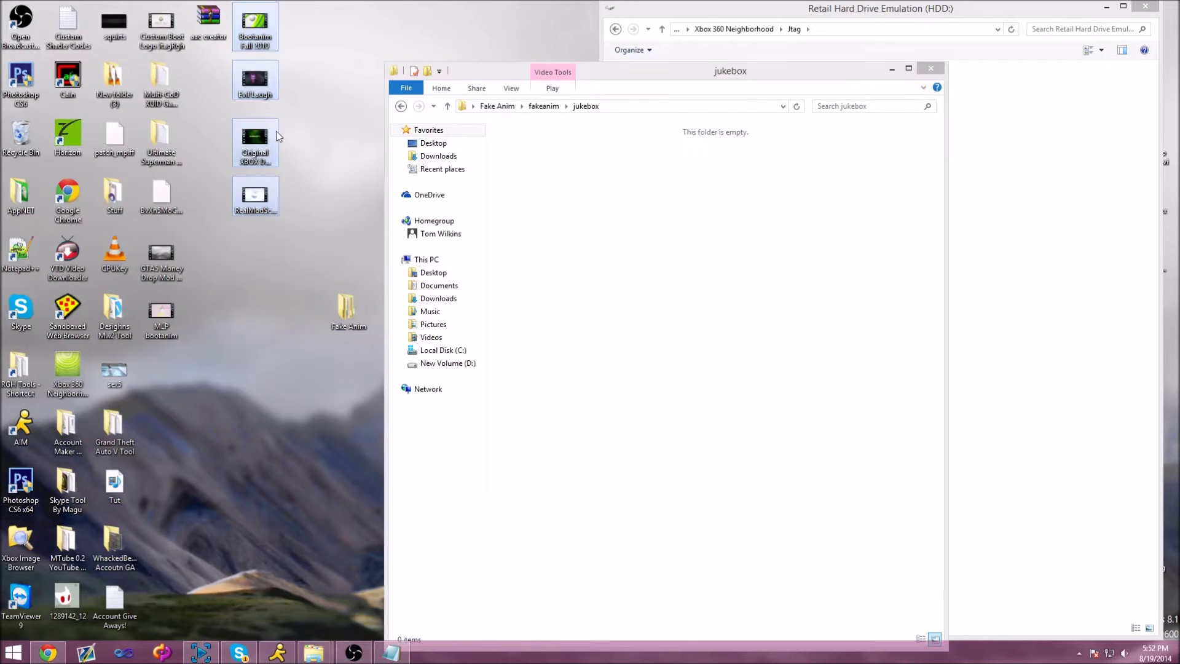
click(175, 327)
click(220, 493)
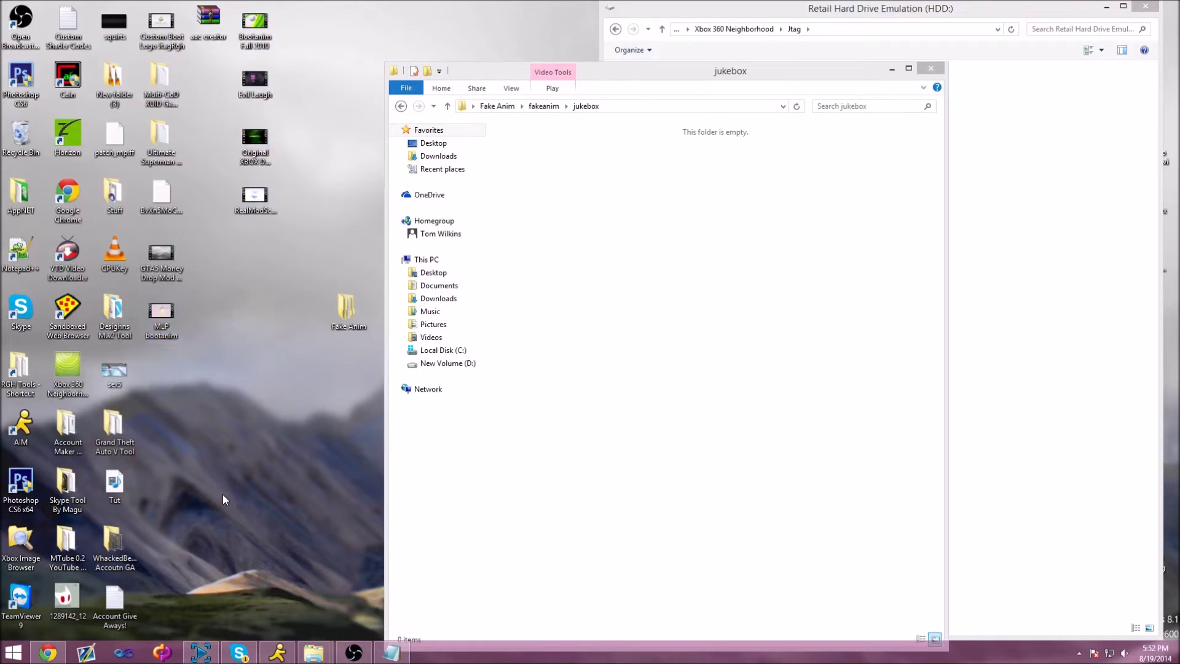
Step: Drag the MLP bootanim video from the desktop into the jukebox folder, then return to fakeanim
click(924, 253)
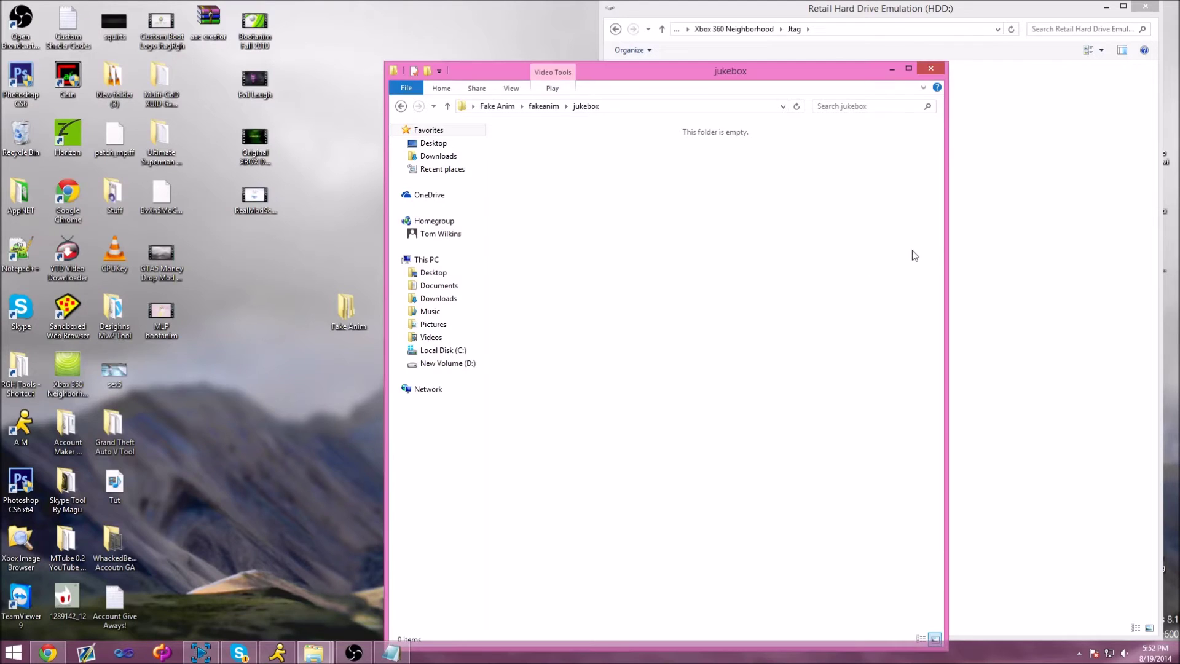
click(173, 318)
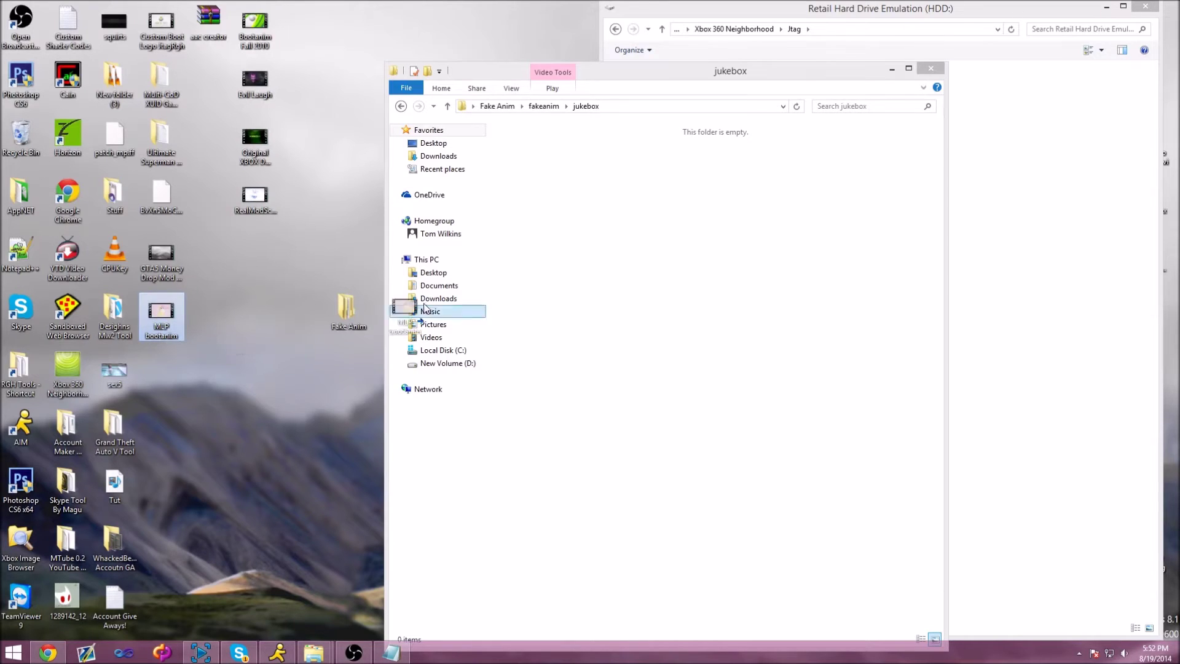
drag(155, 312, 644, 251)
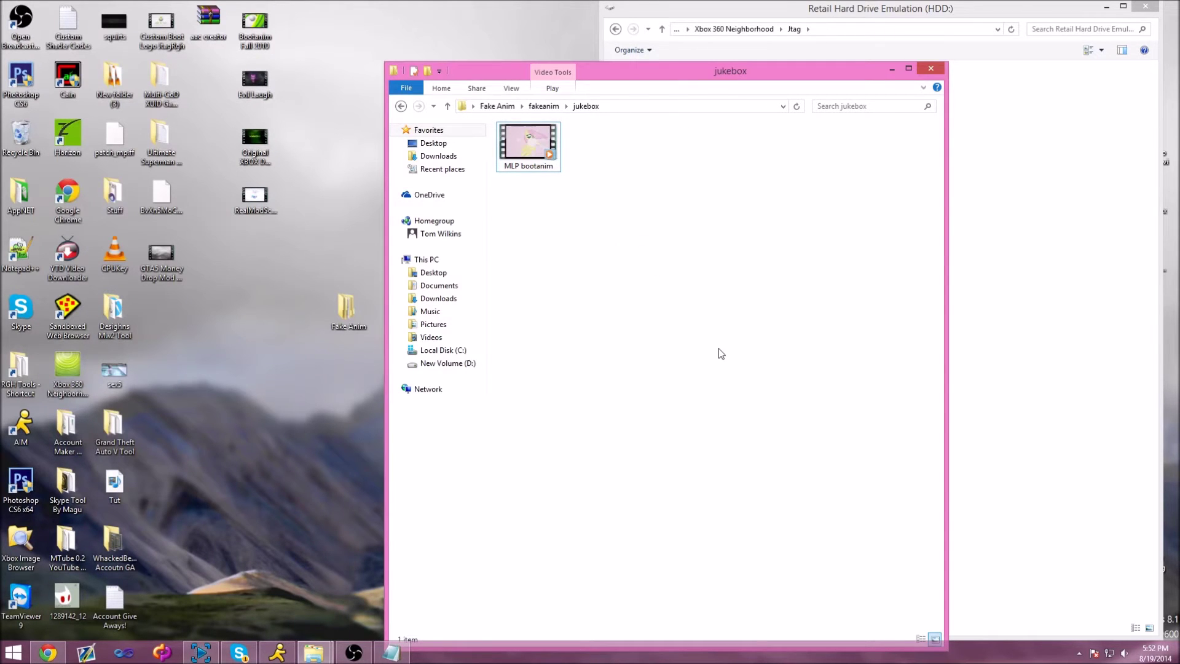
click(401, 107)
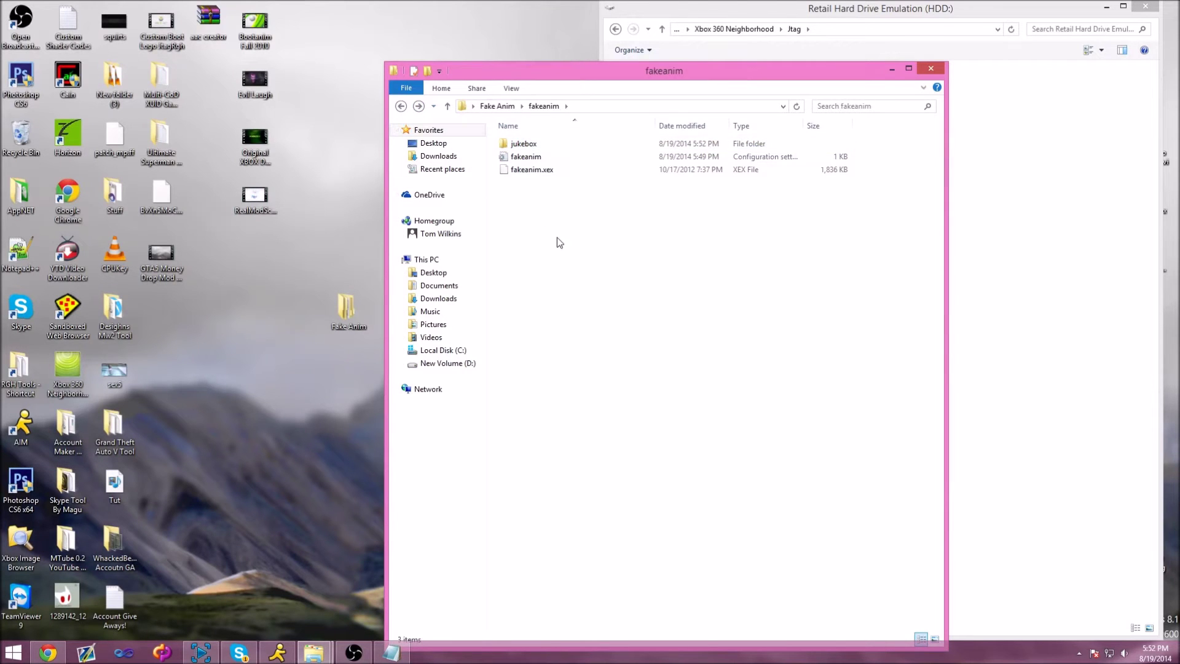
Step: Edit fakeanim.ini to delay 10 and calibration 0, save it, and close Notepad
click(543, 156)
double_click(544, 156)
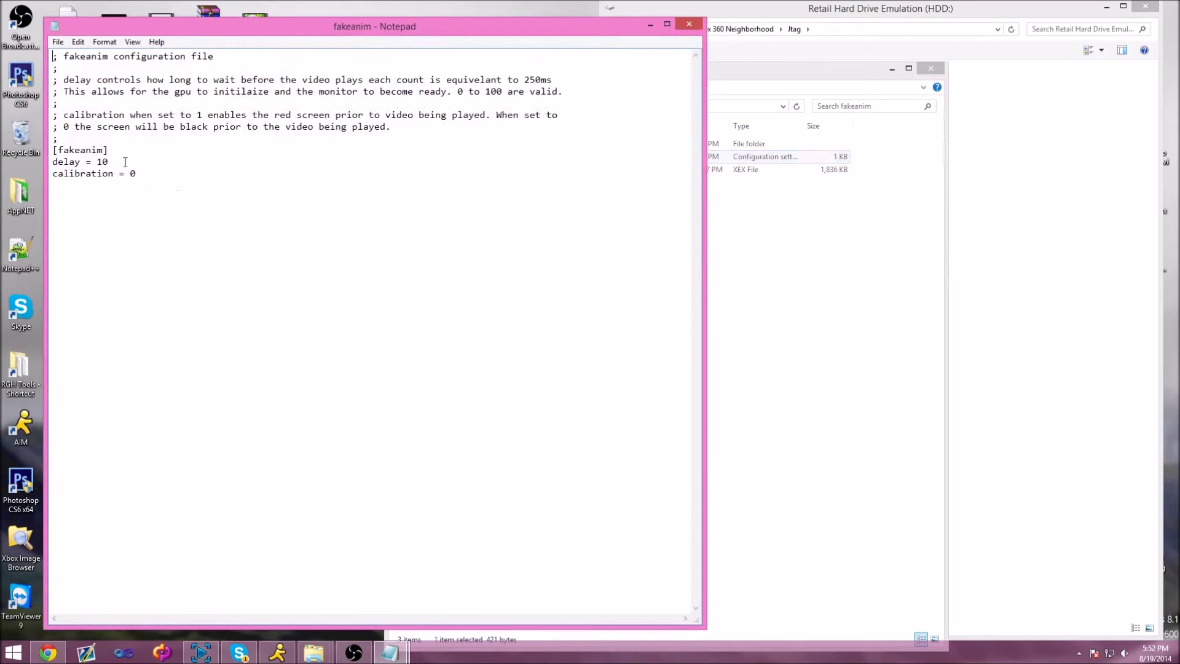
key(BackSpace)
text(3)
click(57, 42)
click(61, 83)
click(57, 41)
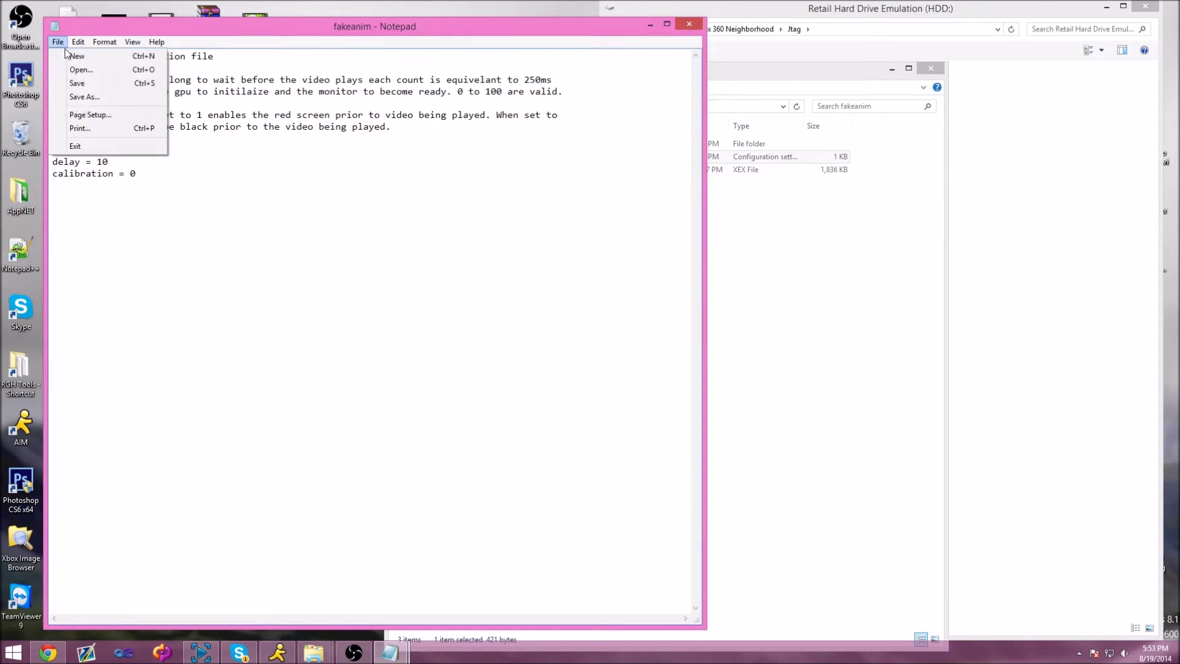
click(74, 81)
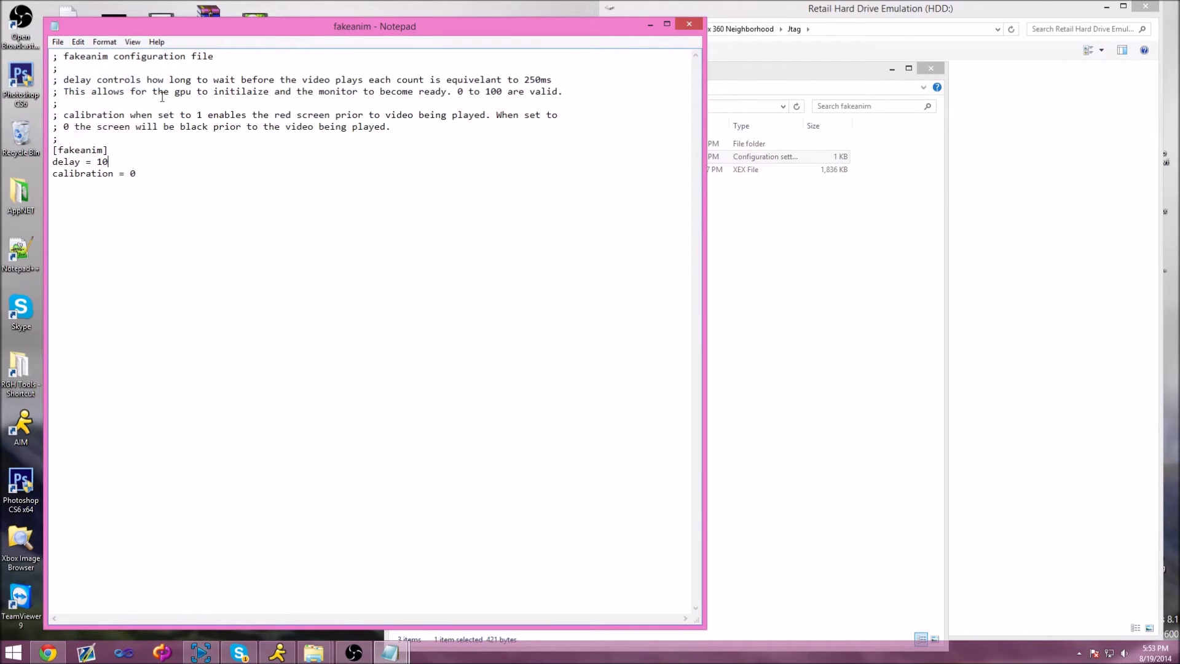
click(687, 25)
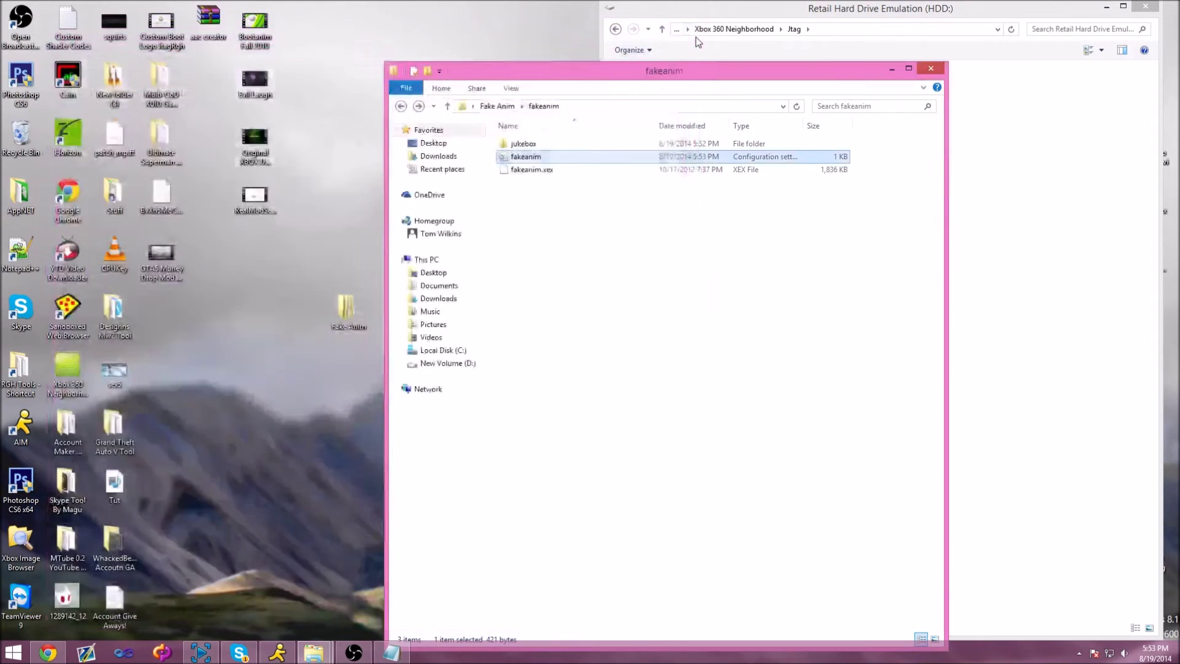
Step: Return to Fake Anim, arrange the console drive window aside, and open the desktop launch.ini
click(402, 106)
mouse_move(825, 83)
mouse_down()
mouse_move(710, 88)
mouse_move(489, 58)
mouse_up()
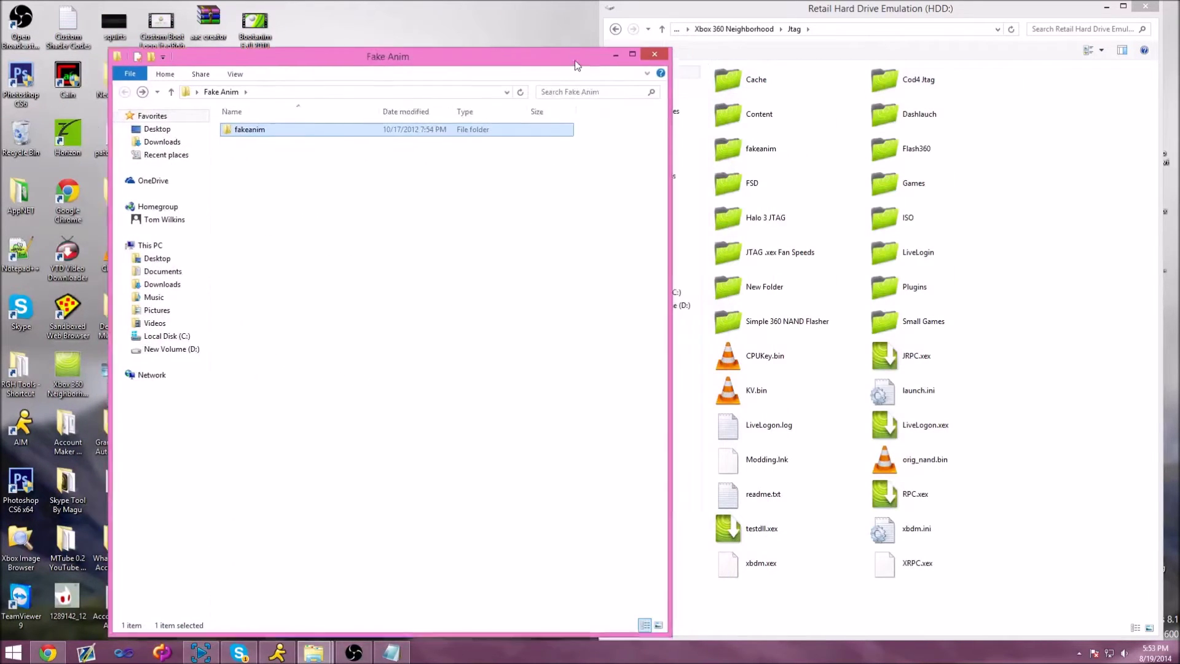
click(1089, 214)
click(926, 395)
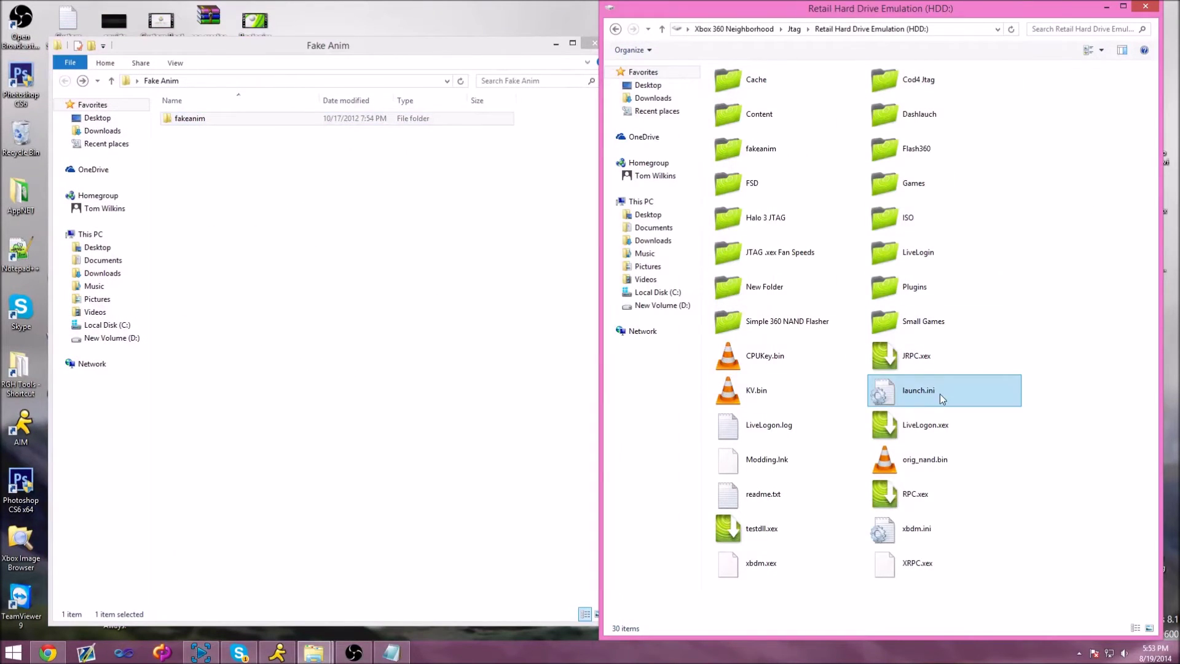
drag(912, 9, 575, 10)
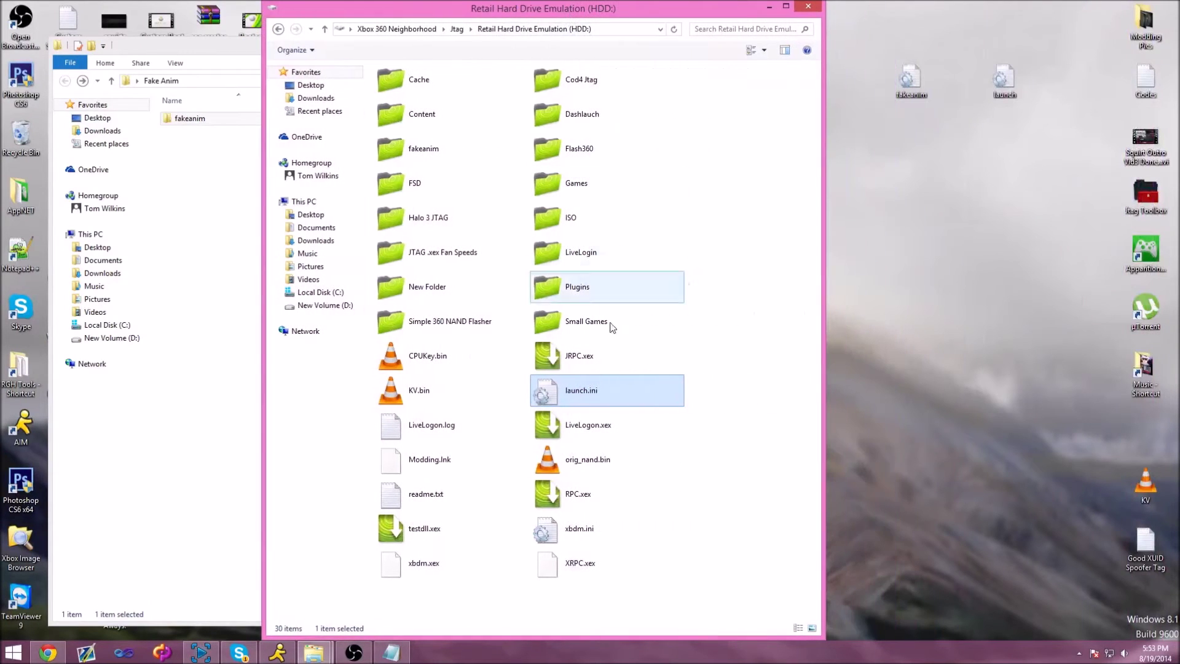
double_click(1004, 81)
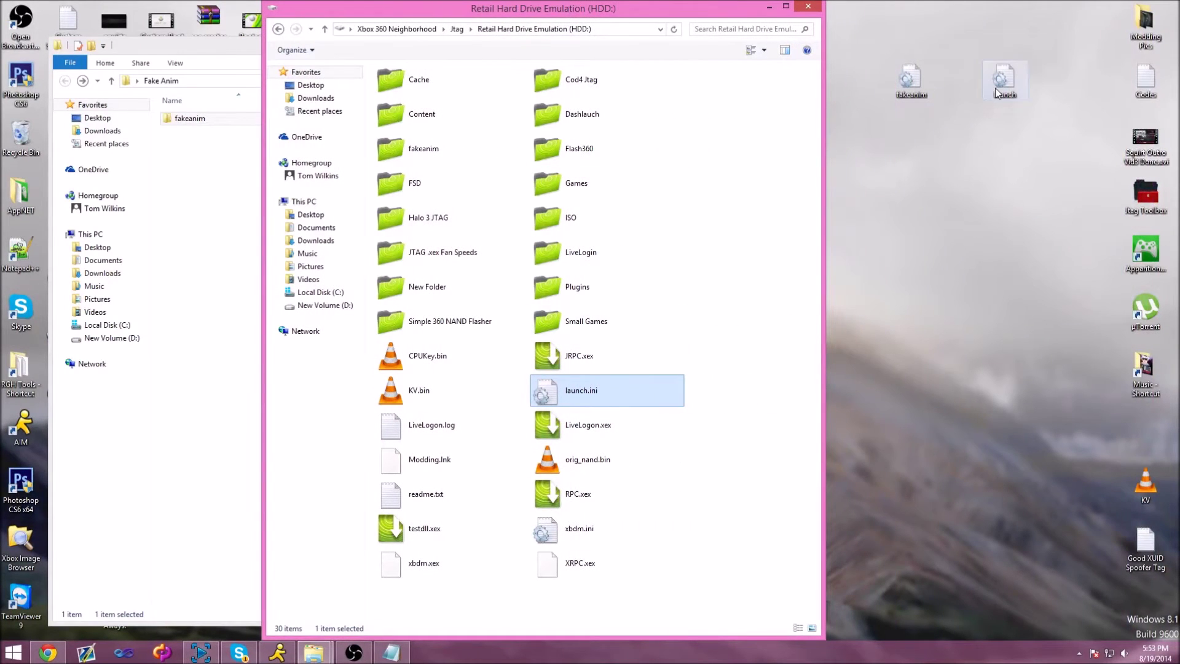
Step: Replace the launch.ini Fakeanim value with Hdd:\fakeanim\fakeanim.xex and save the file
drag(751, 33, 929, 28)
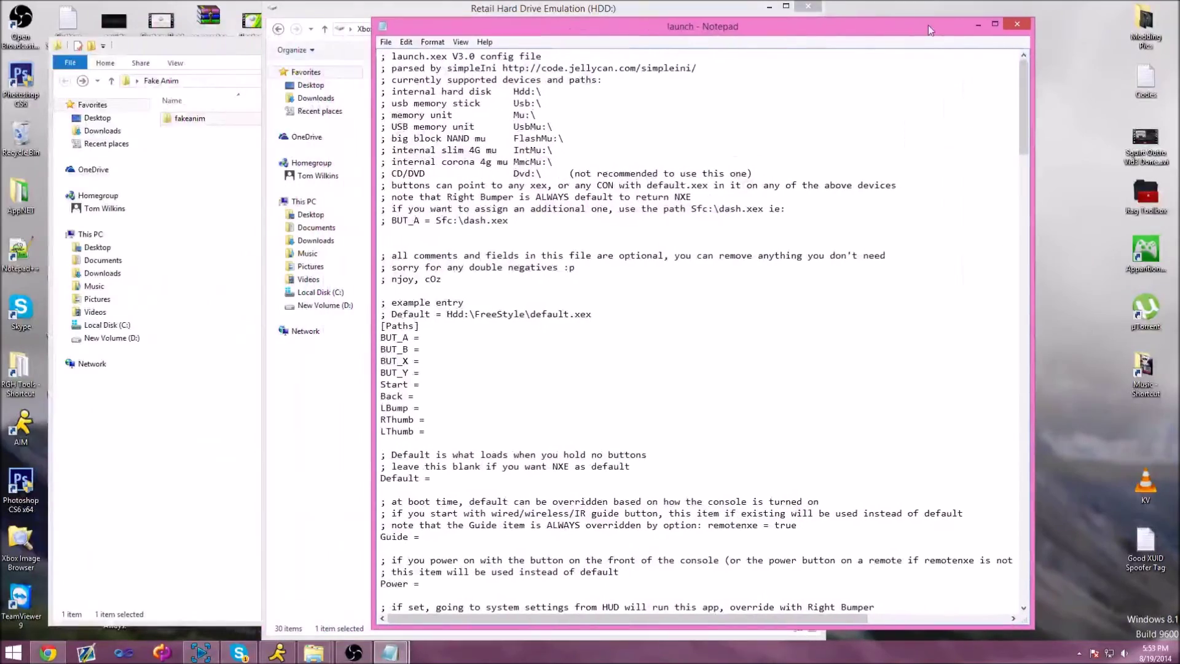
scroll(554, 394, down, 6)
scroll(572, 365, up, 6)
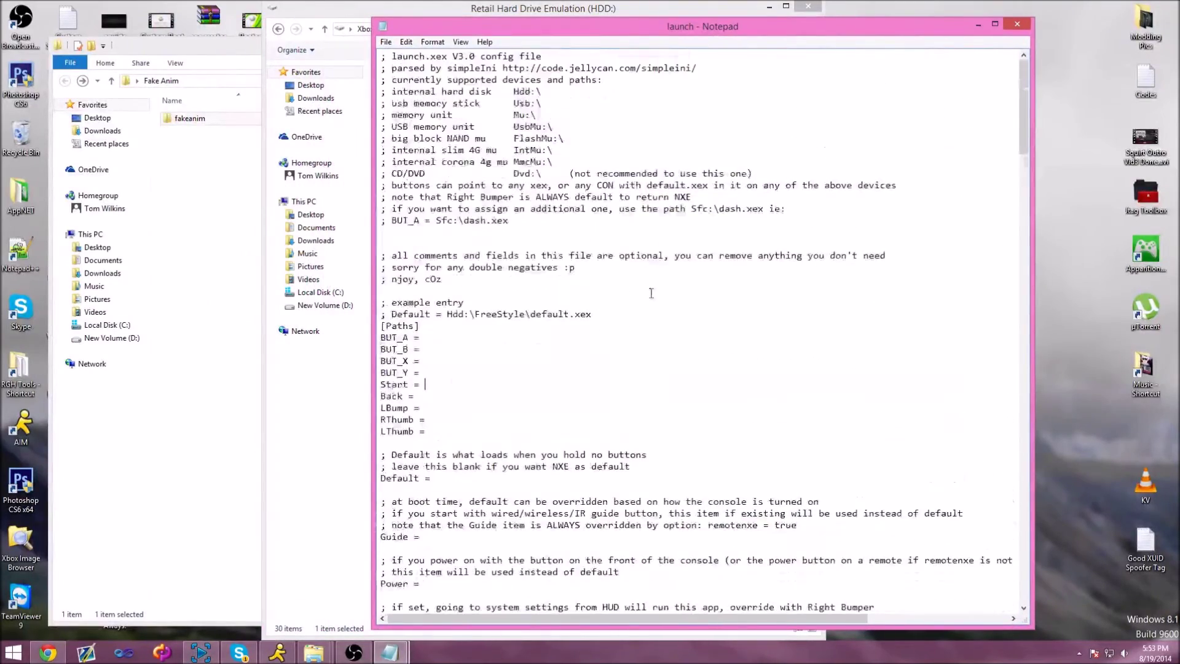
scroll(573, 366, down, 6)
scroll(611, 360, down, 1)
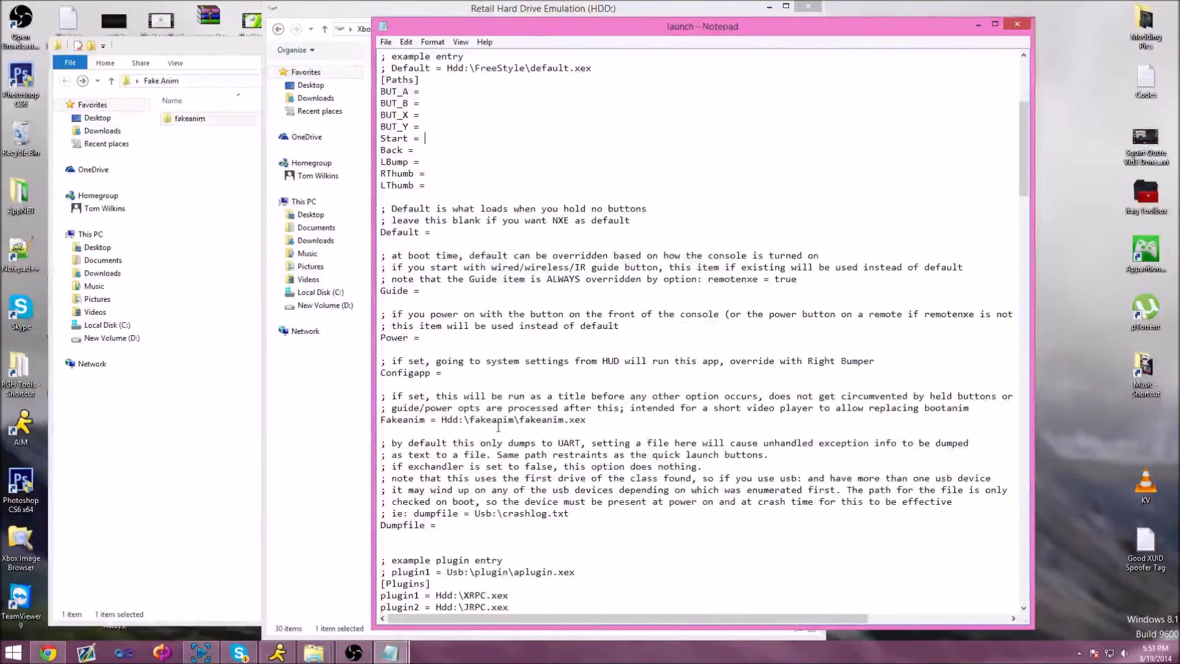
scroll(494, 428, down, 1)
drag(590, 385, 446, 385)
key(ctrl+c)
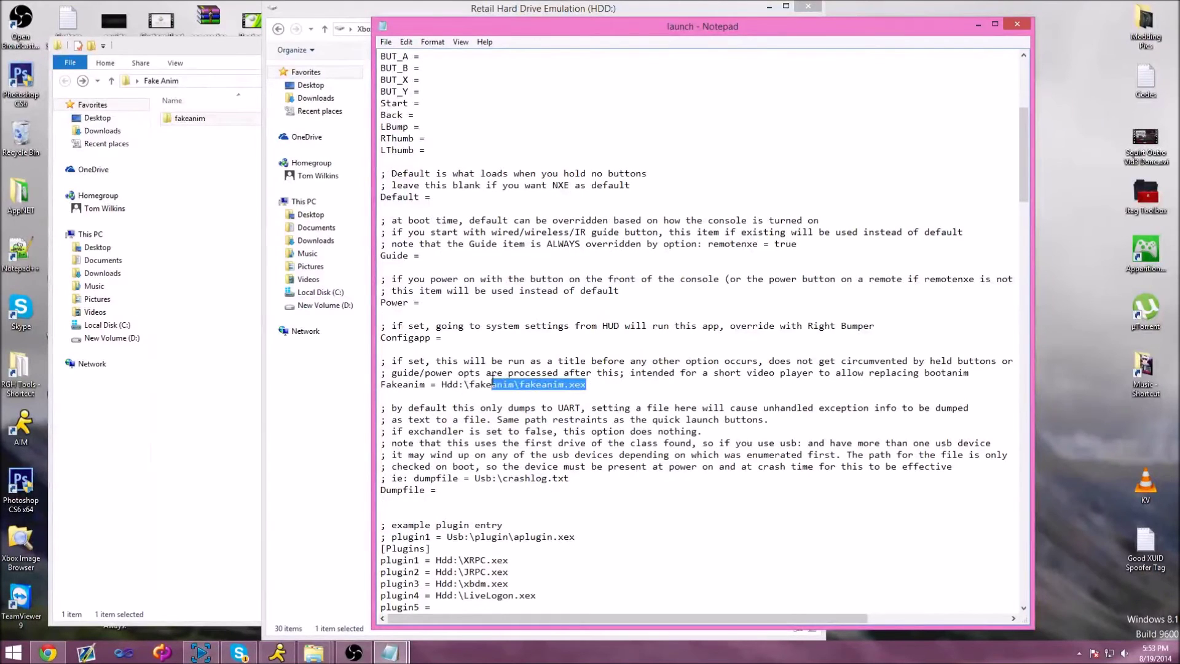
right_click(448, 384)
click(489, 425)
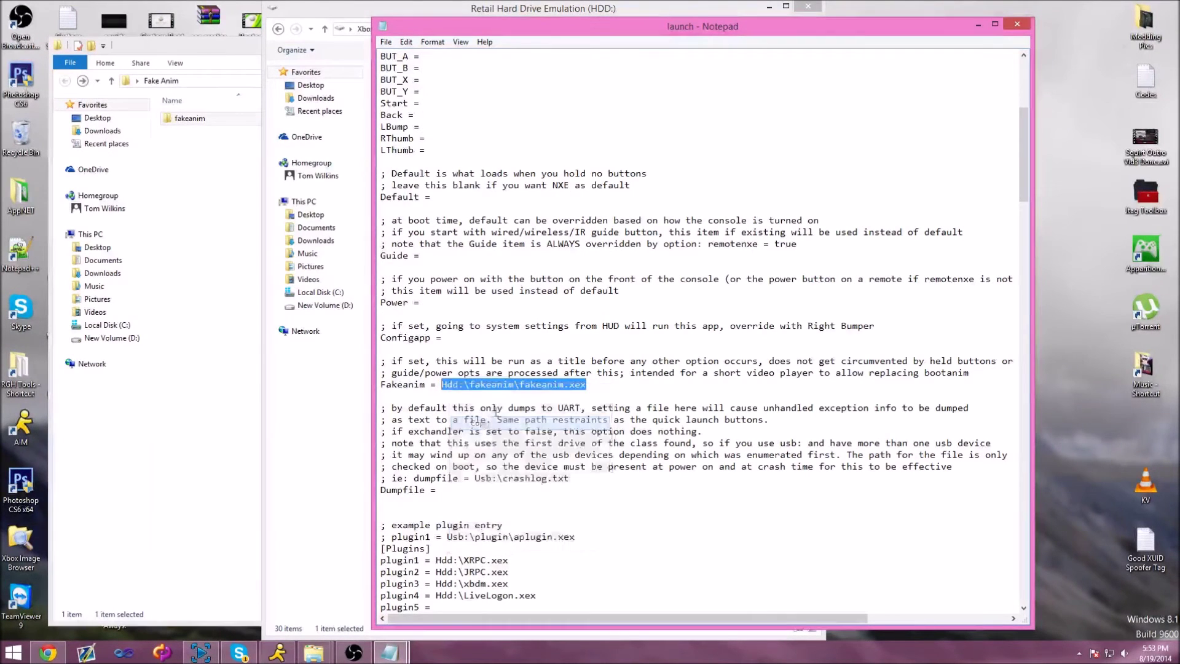
key(Delete)
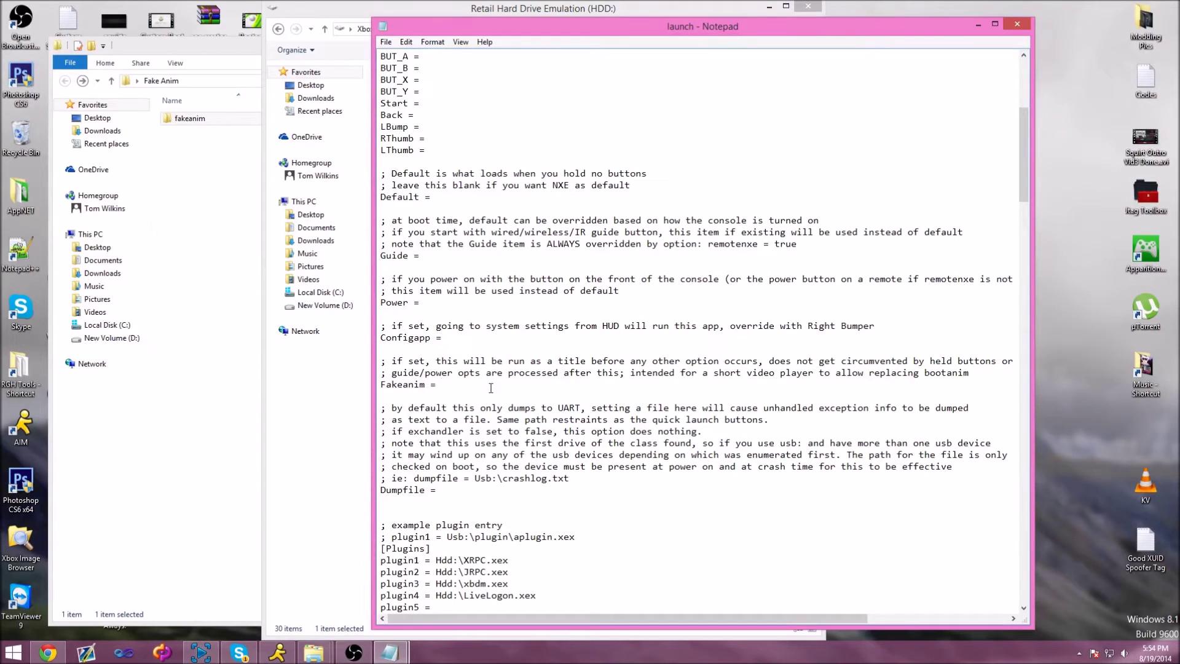
key(ctrl+v)
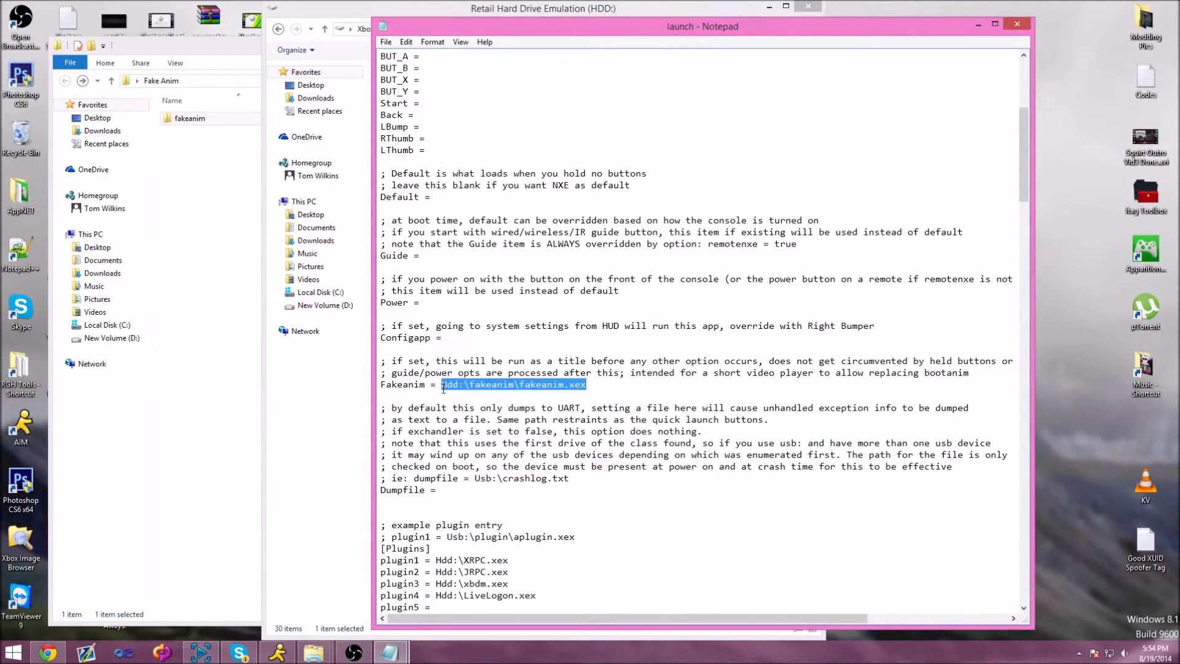
click(496, 386)
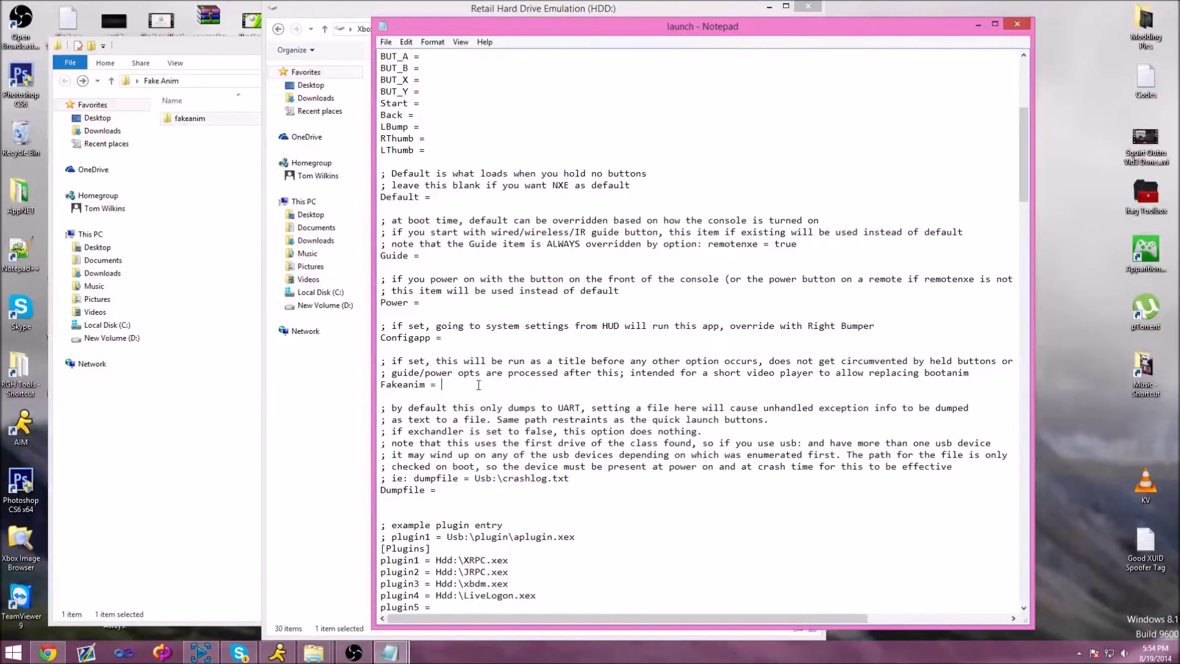
right_click(477, 381)
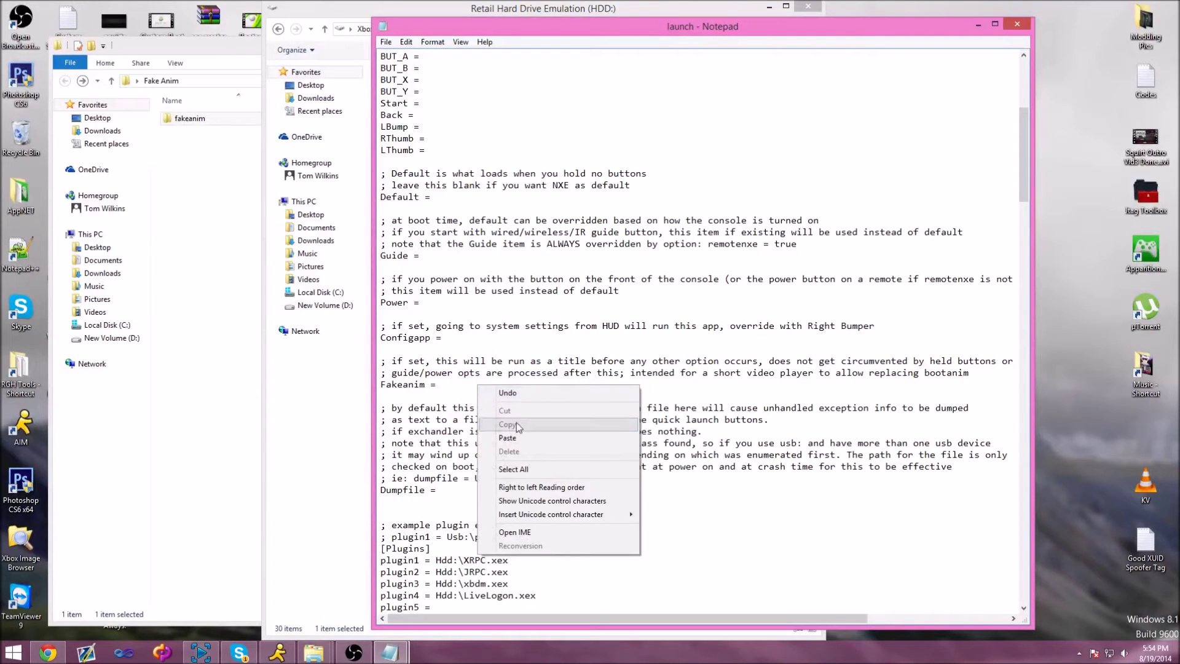
click(386, 41)
click(406, 89)
Step: Close Notepad and copy the desktop launch.ini onto the console drive, replacing the existing file
click(1015, 25)
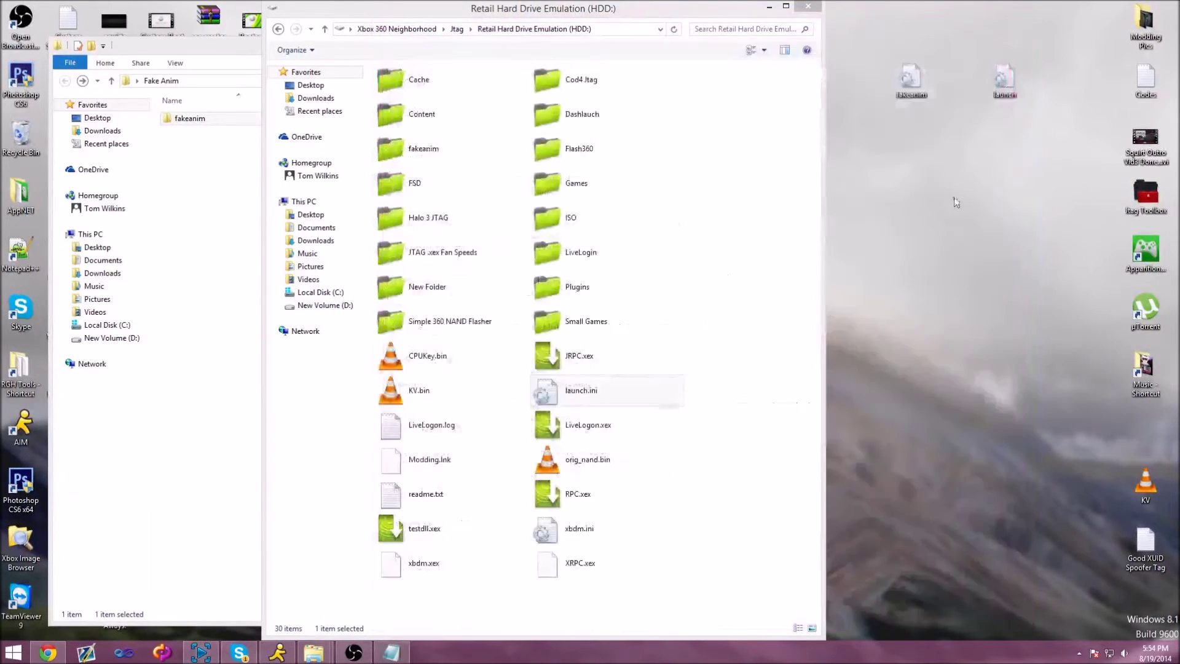
click(1012, 89)
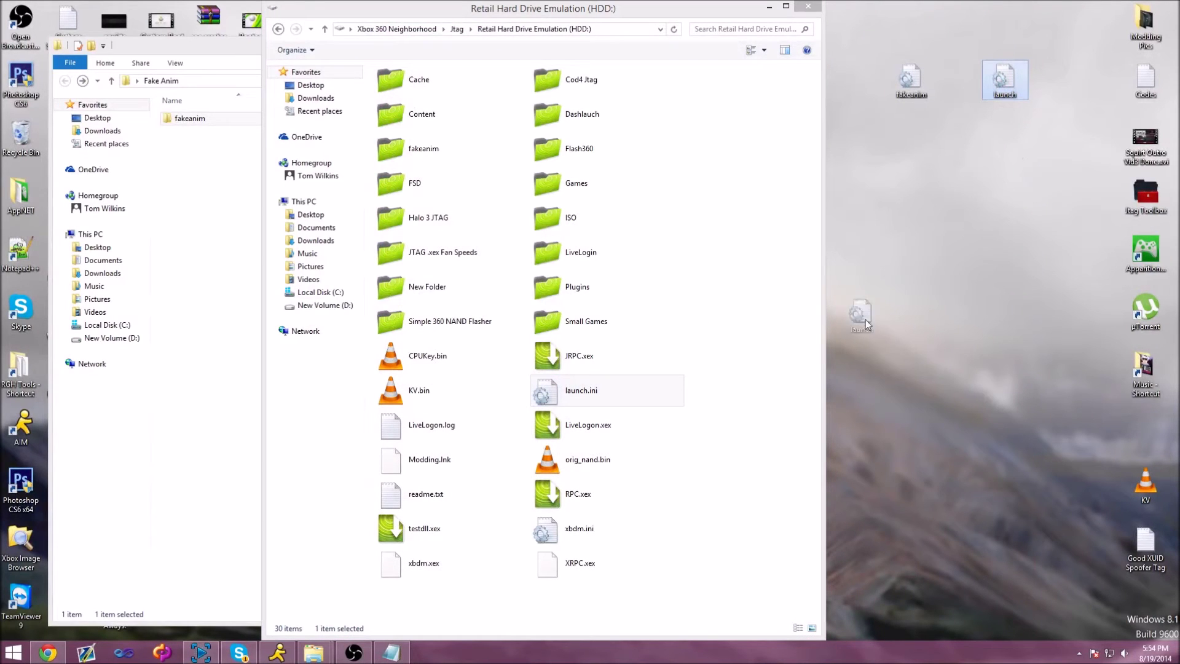
drag(867, 323, 750, 342)
click(521, 383)
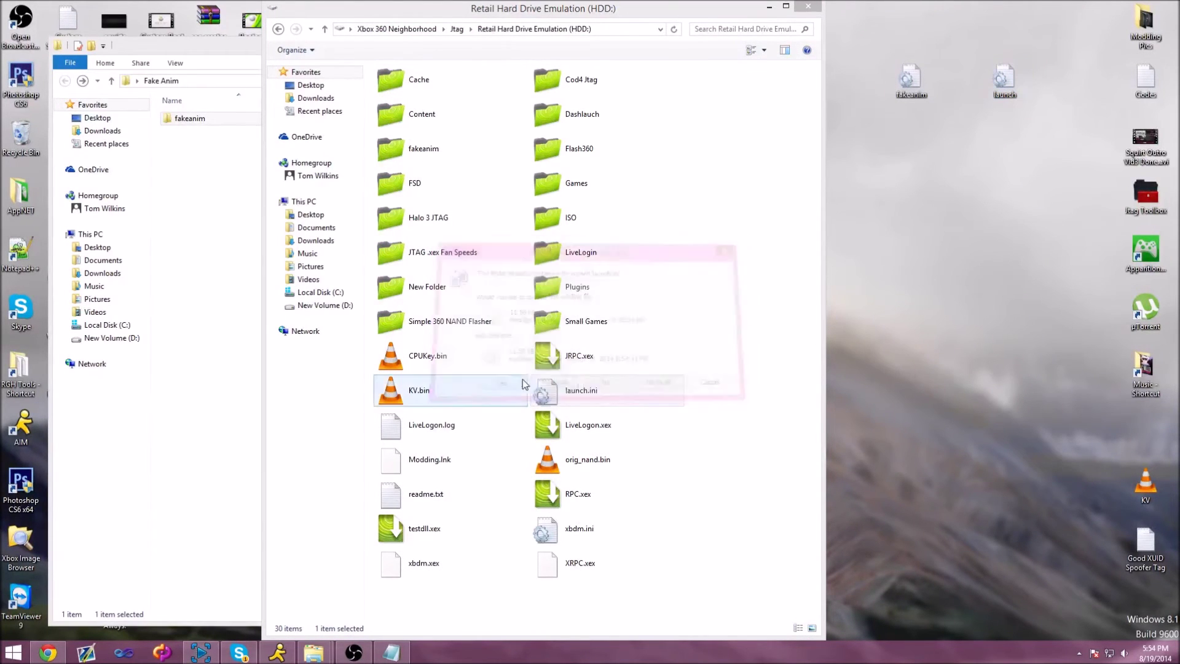
Step: Copy the fakeanim folder to the console drive root, confirming replacement of the existing folder
click(793, 395)
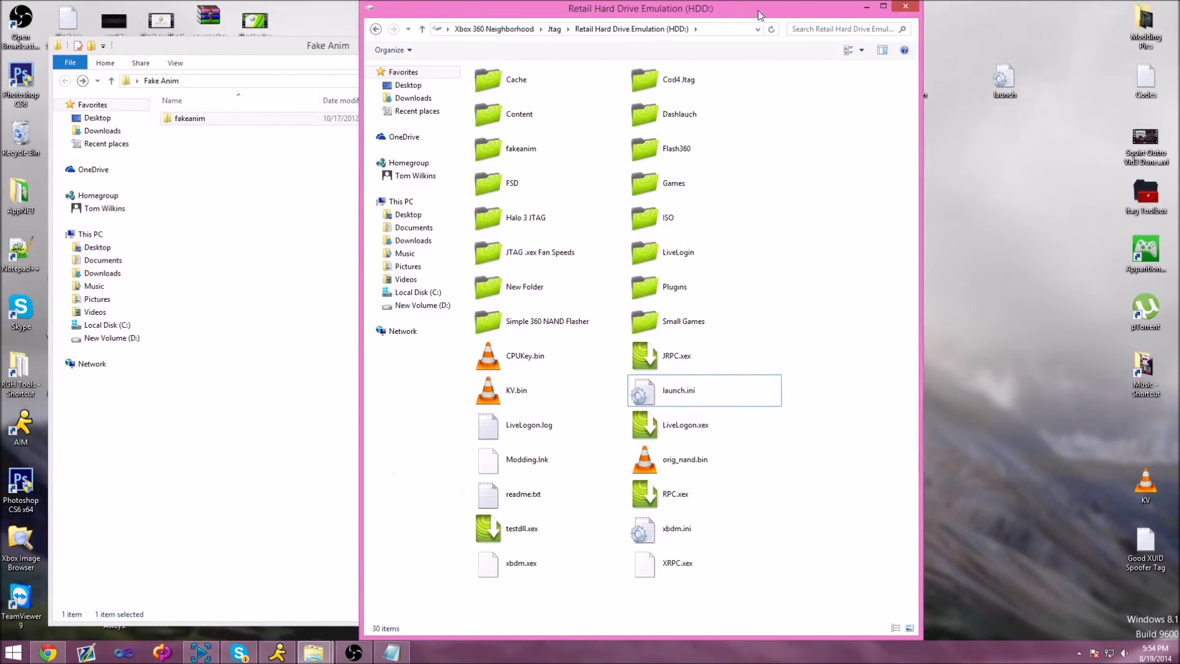
drag(651, 11, 1179, 13)
click(351, 308)
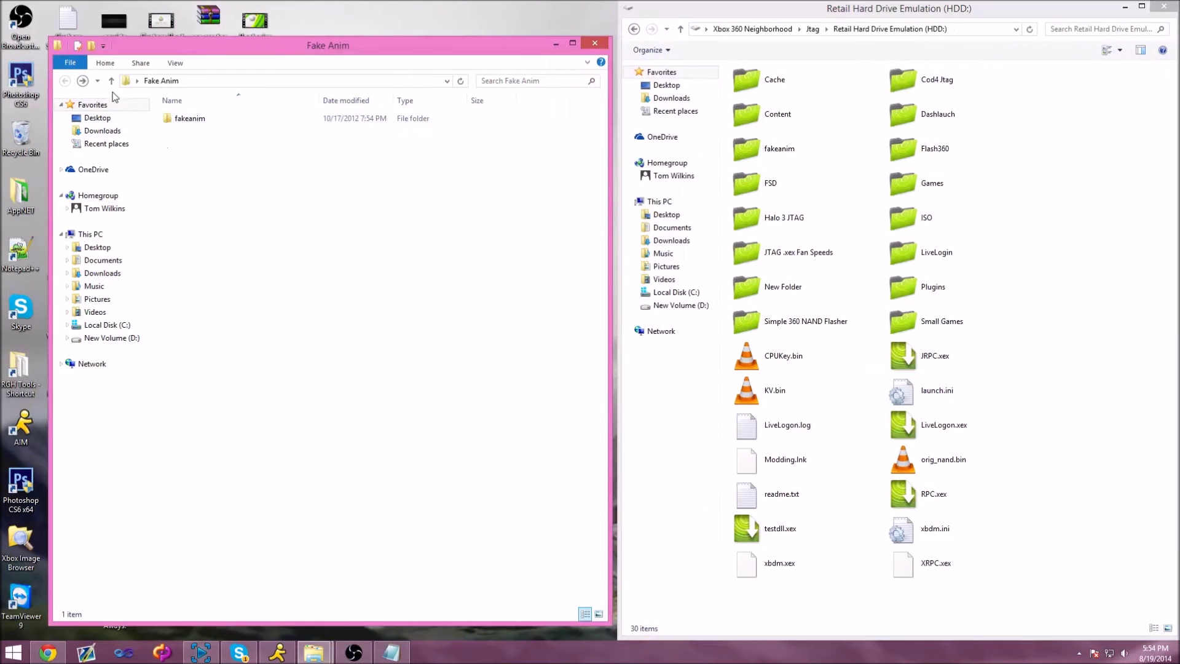
click(176, 121)
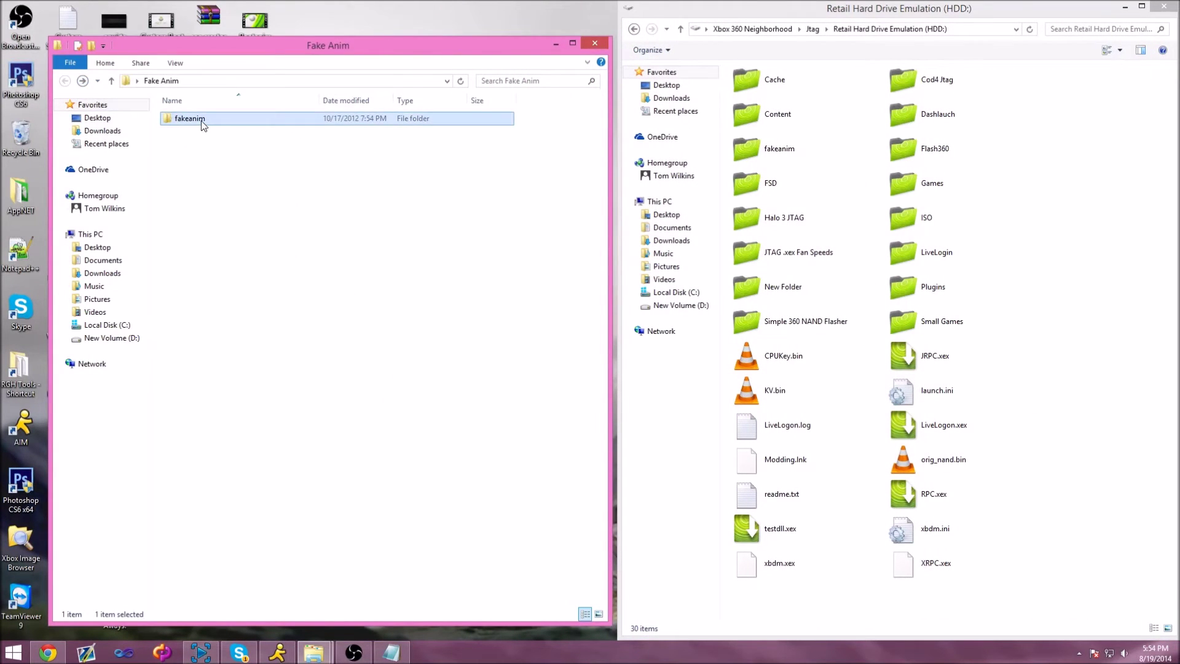
double_click(202, 121)
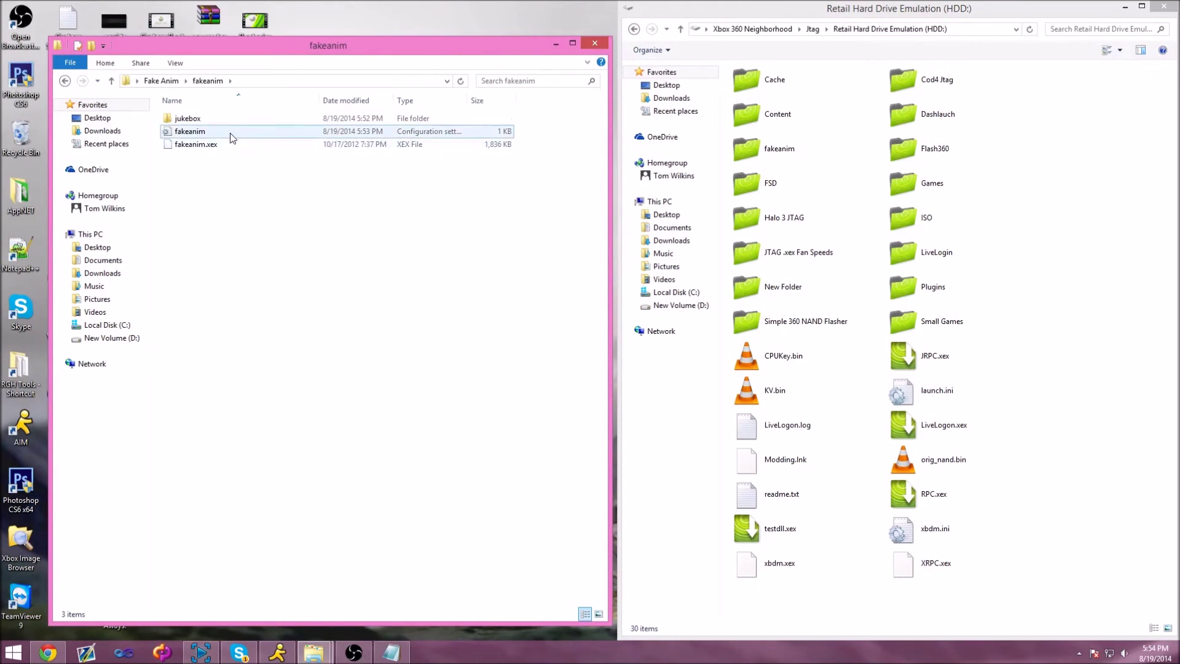
click(65, 81)
drag(189, 121, 1081, 252)
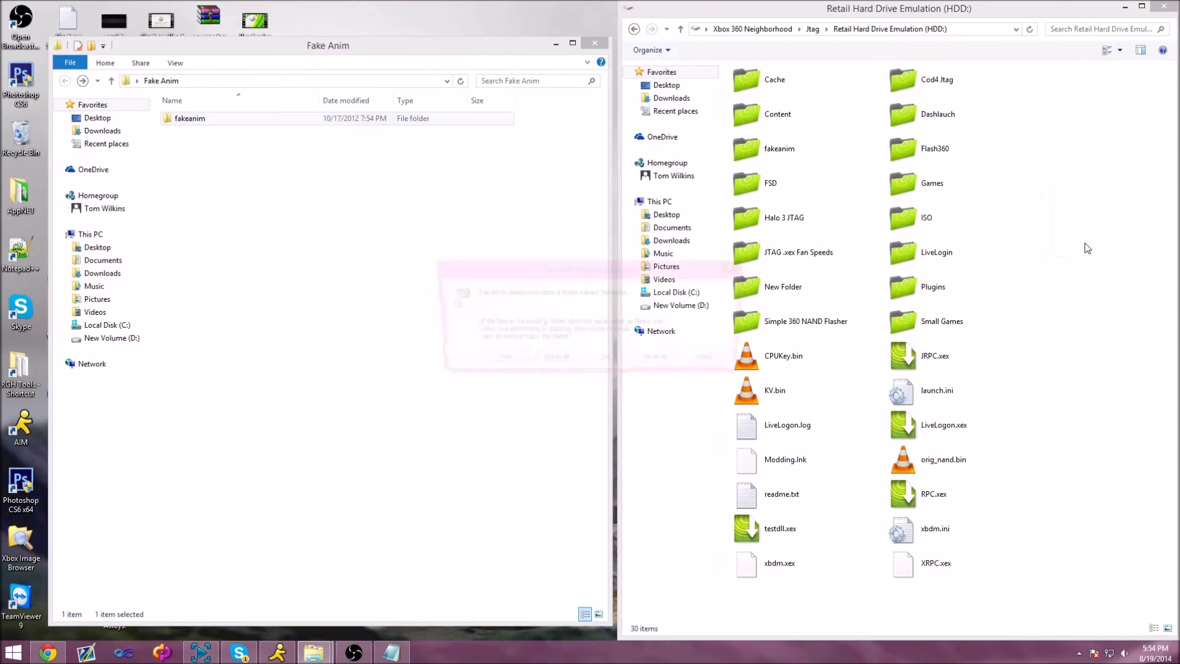
click(500, 361)
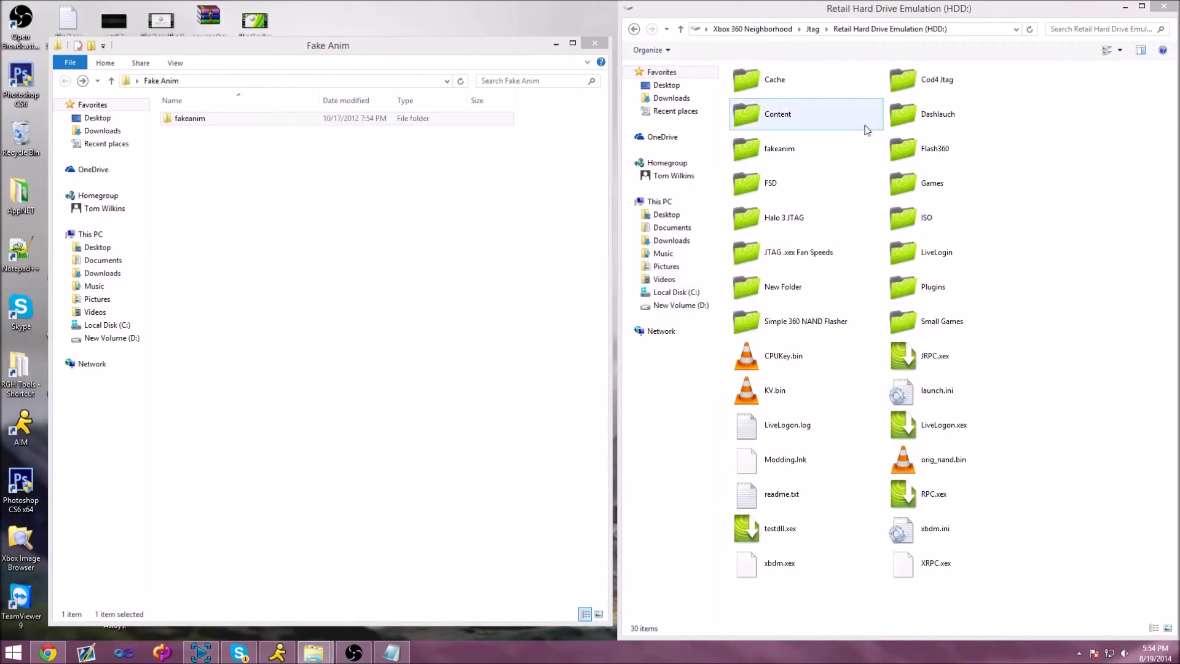